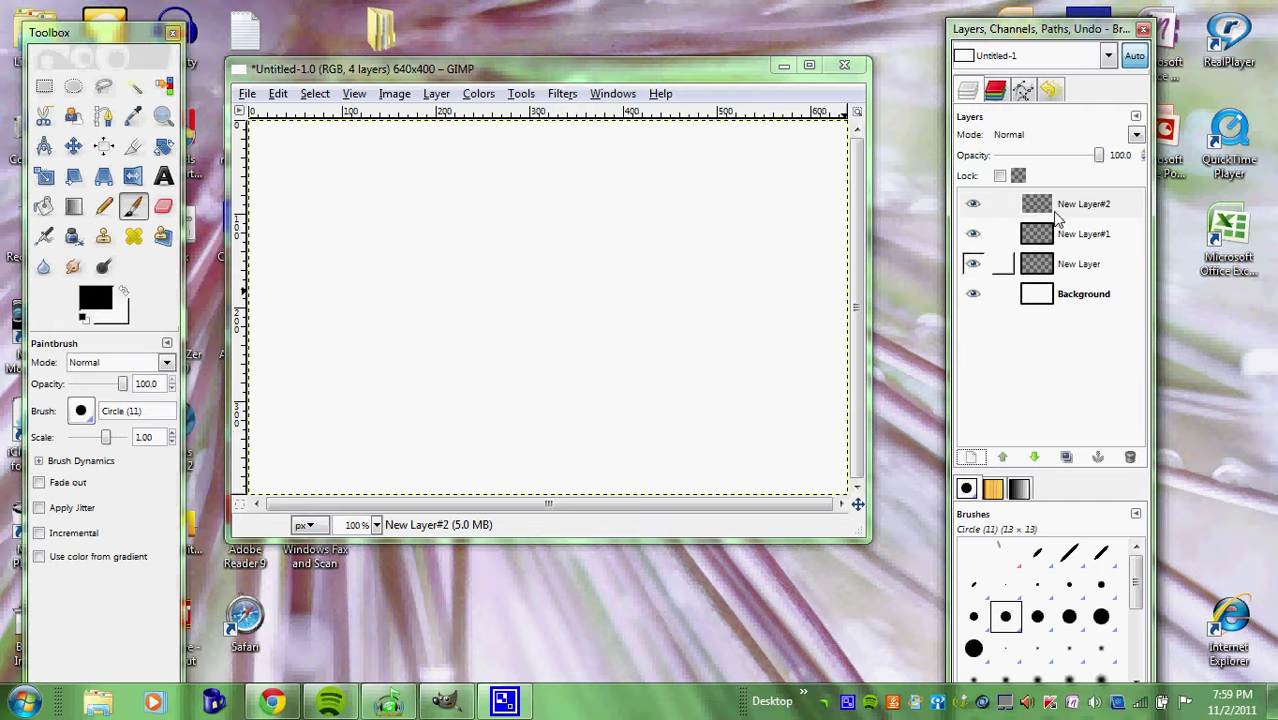
Paint a black freehand scribble on the Background layer with the Paintbrush
left_click(1078, 245)
left_click(1093, 272)
left_click(1060, 297)
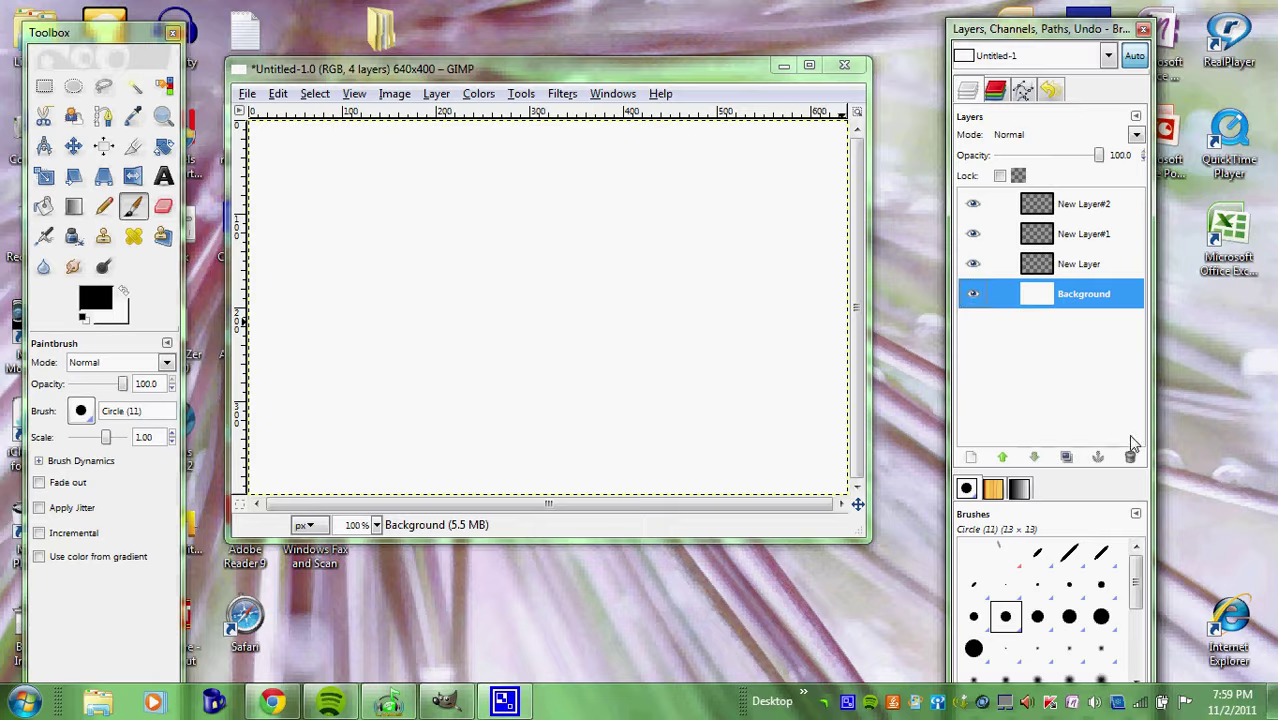
mouse_move(463, 268)
left_mouse_down()
mouse_move(664, 263)
mouse_move(455, 298)
left_mouse_up()
mouse_move(567, 312)
left_mouse_down()
mouse_move(645, 343)
mouse_move(638, 328)
left_mouse_up()
Set the foreground color to red and paint a large open triangle on the layer directly above Background
left_click(1078, 264)
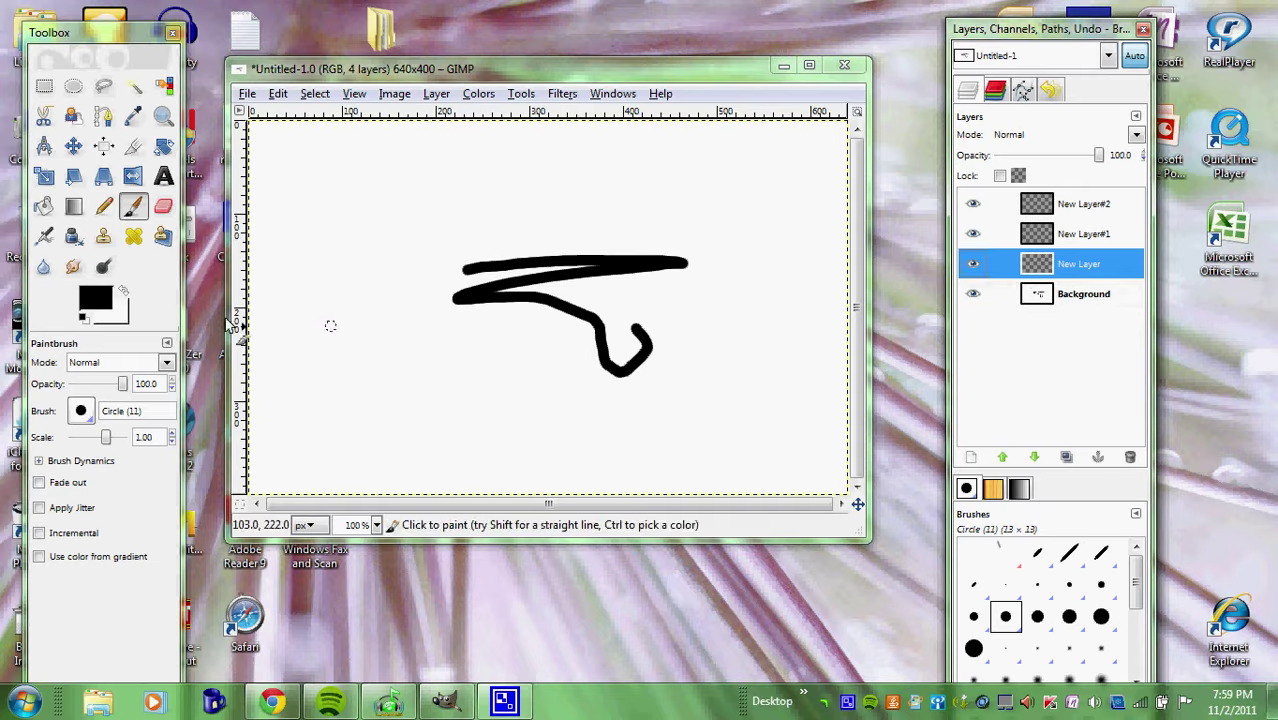
left_click(124, 292)
left_click(104, 308)
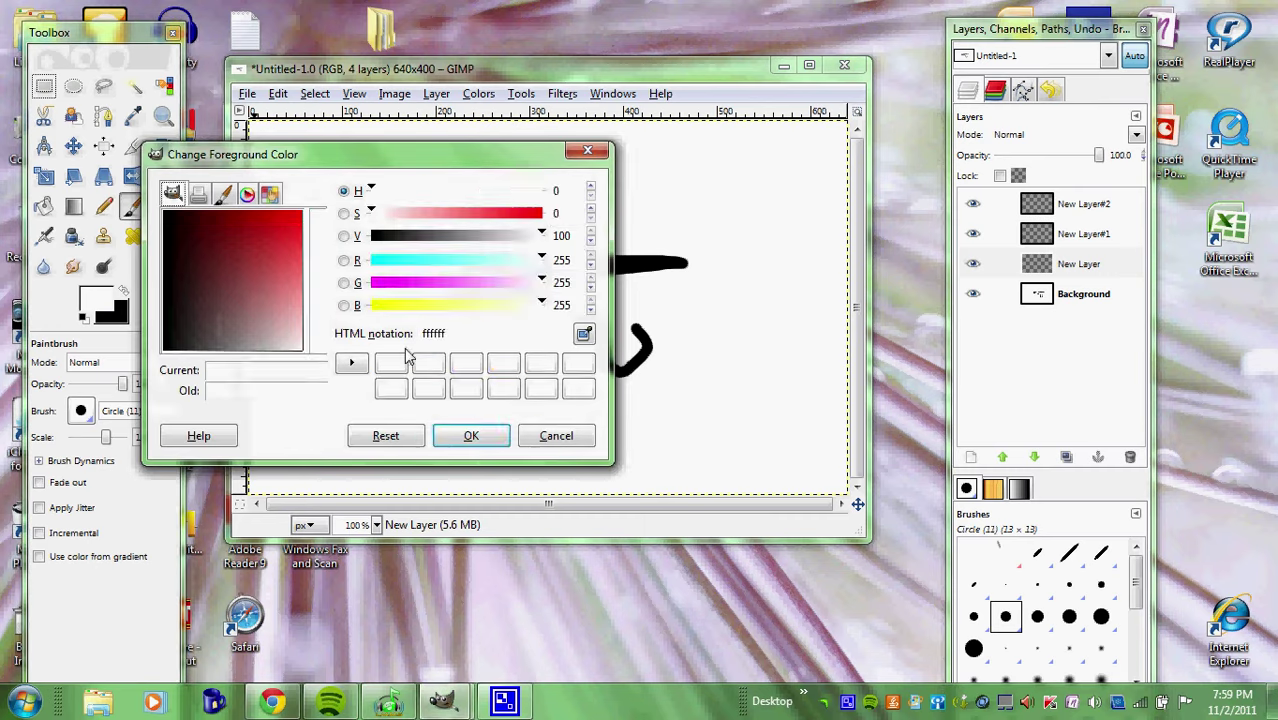
left_click(578, 363)
left_click(468, 440)
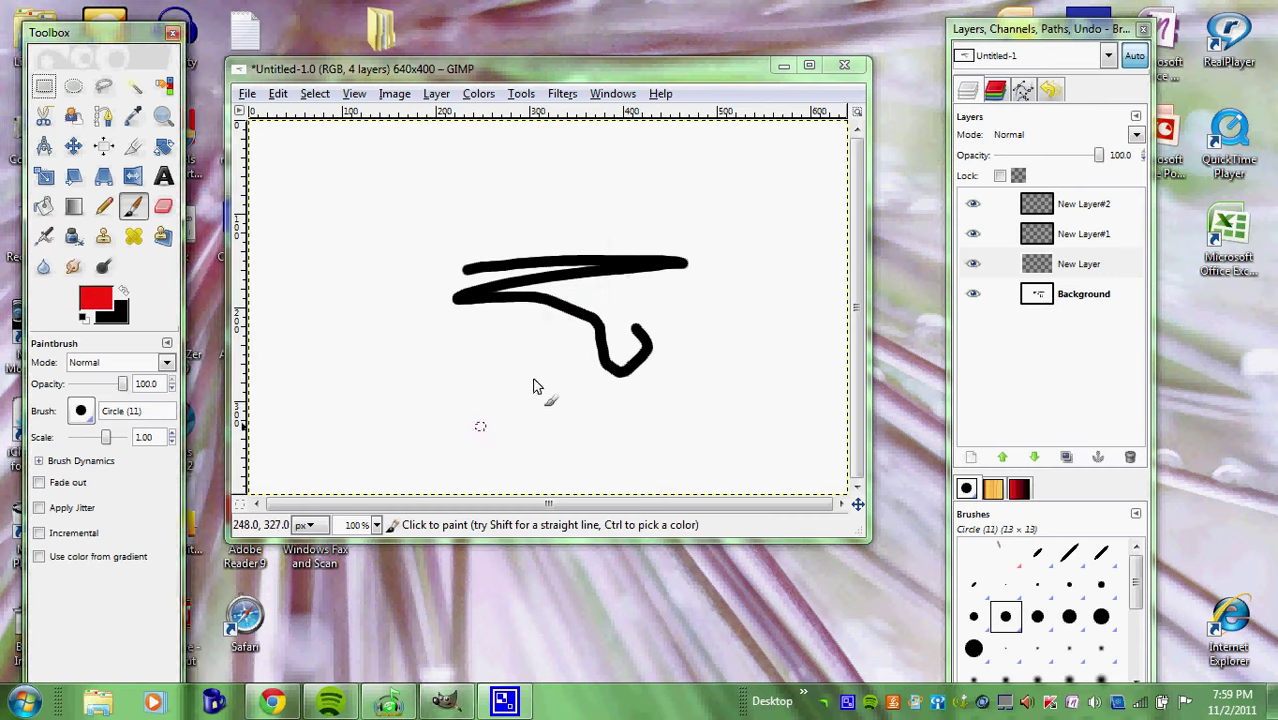
mouse_move(422, 174)
left_mouse_down()
mouse_move(705, 186)
mouse_move(457, 417)
mouse_move(399, 238)
left_mouse_up()
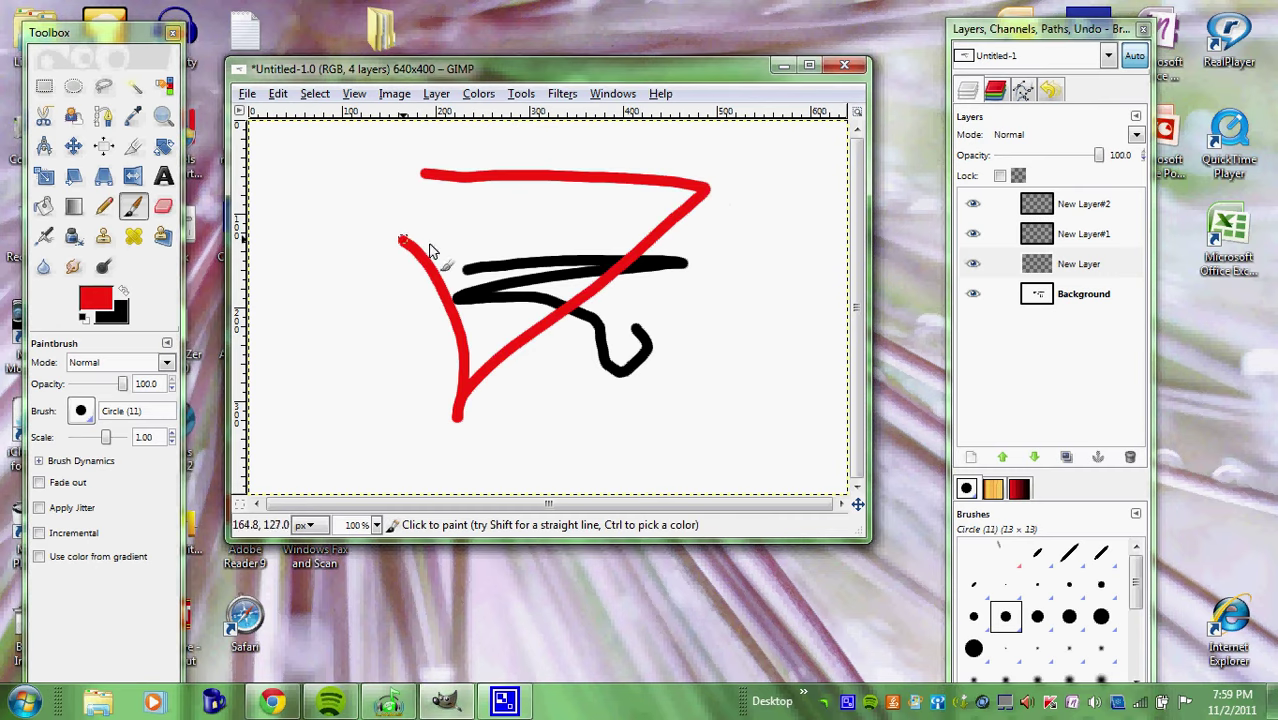
Hide the New Layer and Background layers, and show both again to compare what each one contains
left_click(974, 265)
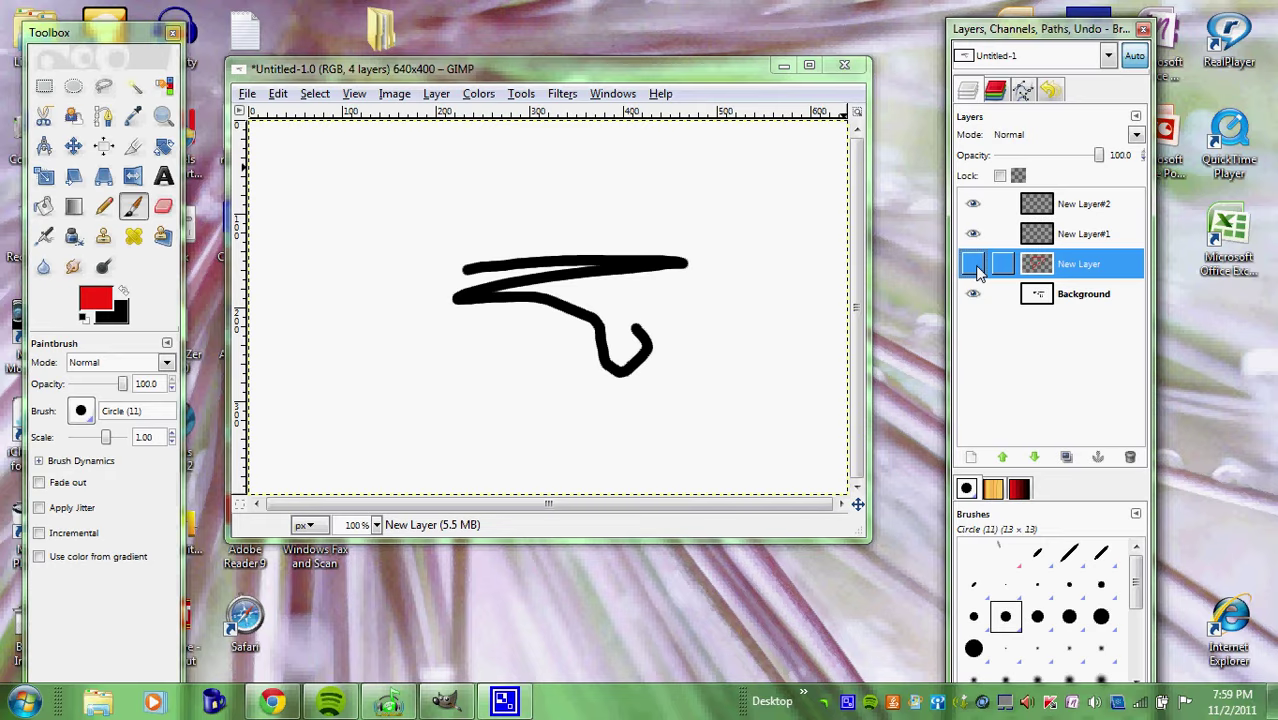
left_click(974, 294)
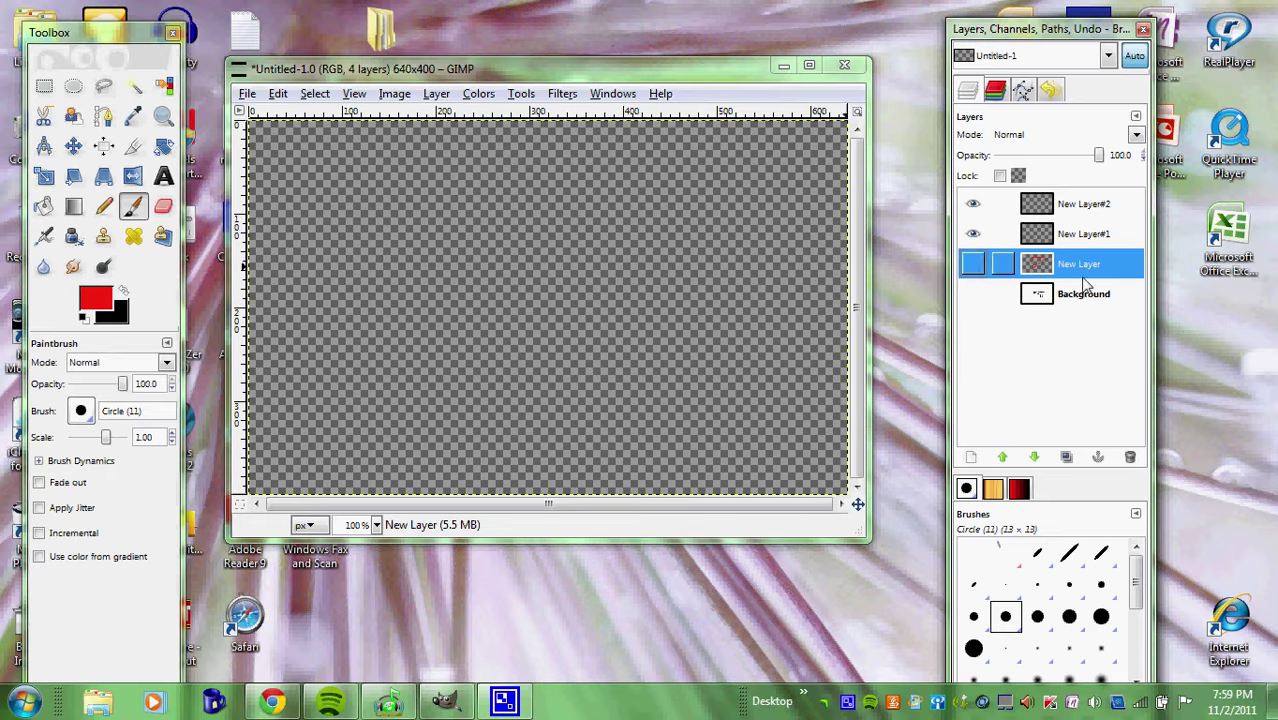
left_click(974, 294)
left_click(975, 265)
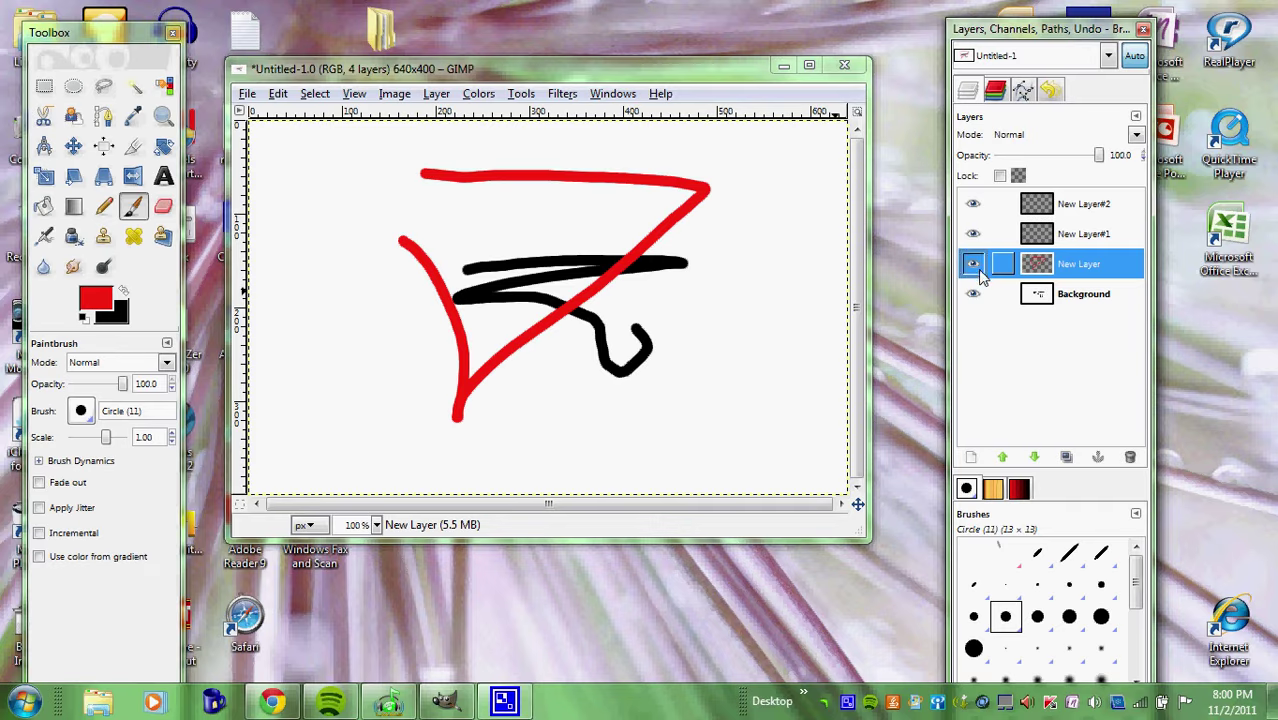
Delete the Background, New Layer and New Layer#1 layers, keeping only New Layer#2
left_click(1100, 294)
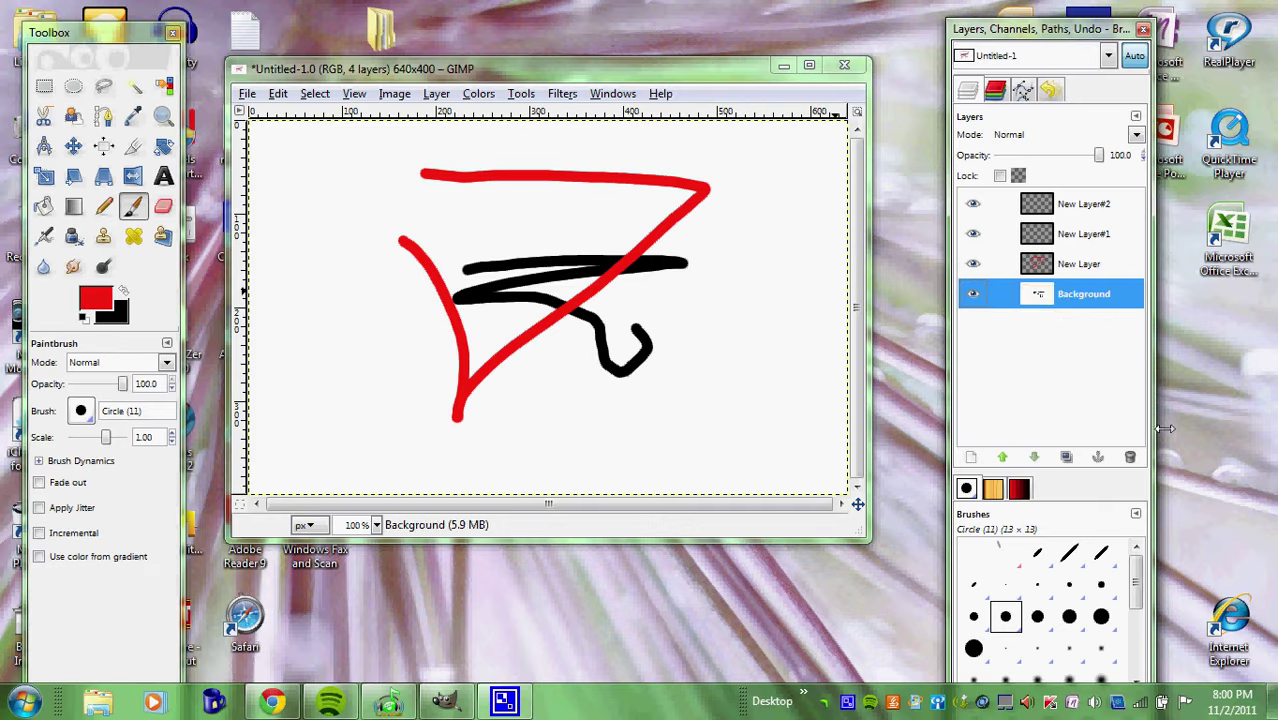
left_click(1130, 457)
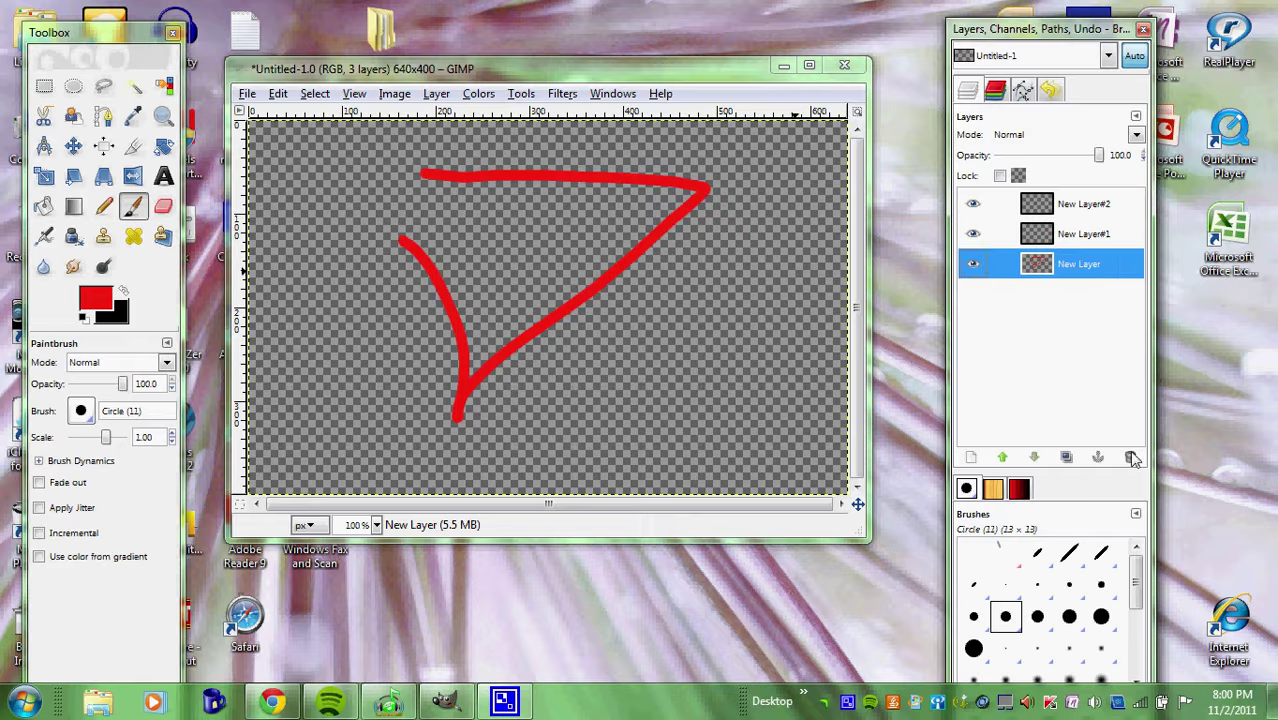
left_click(1131, 457)
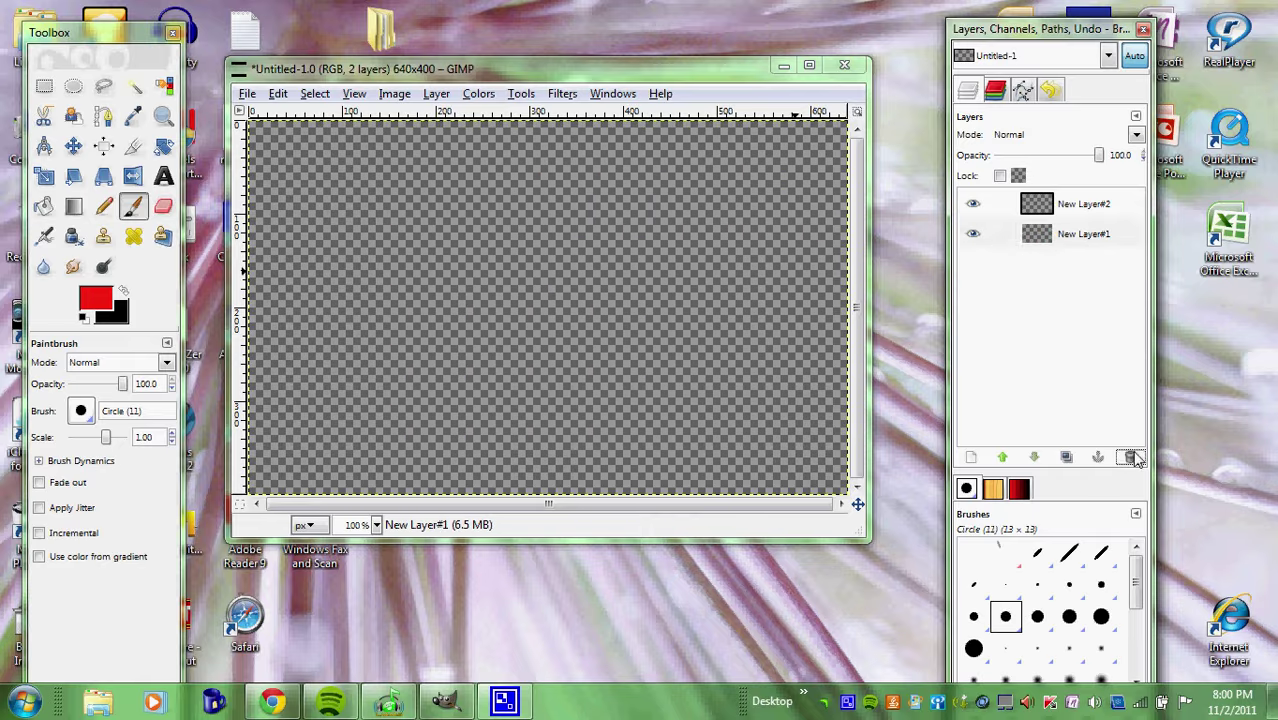
left_click(1131, 457)
Choose the Ink tool with black as the foreground color and add two transparent 640 × 400 px layers
left_click(73, 236)
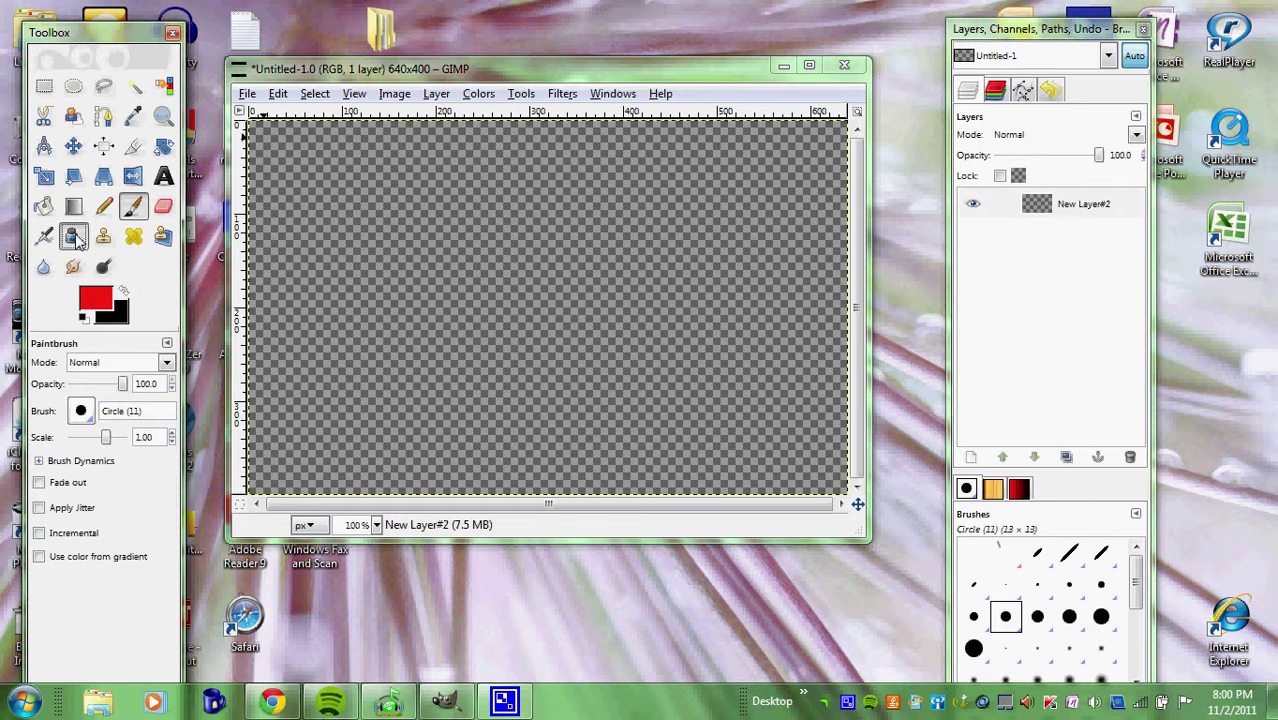
key("x")
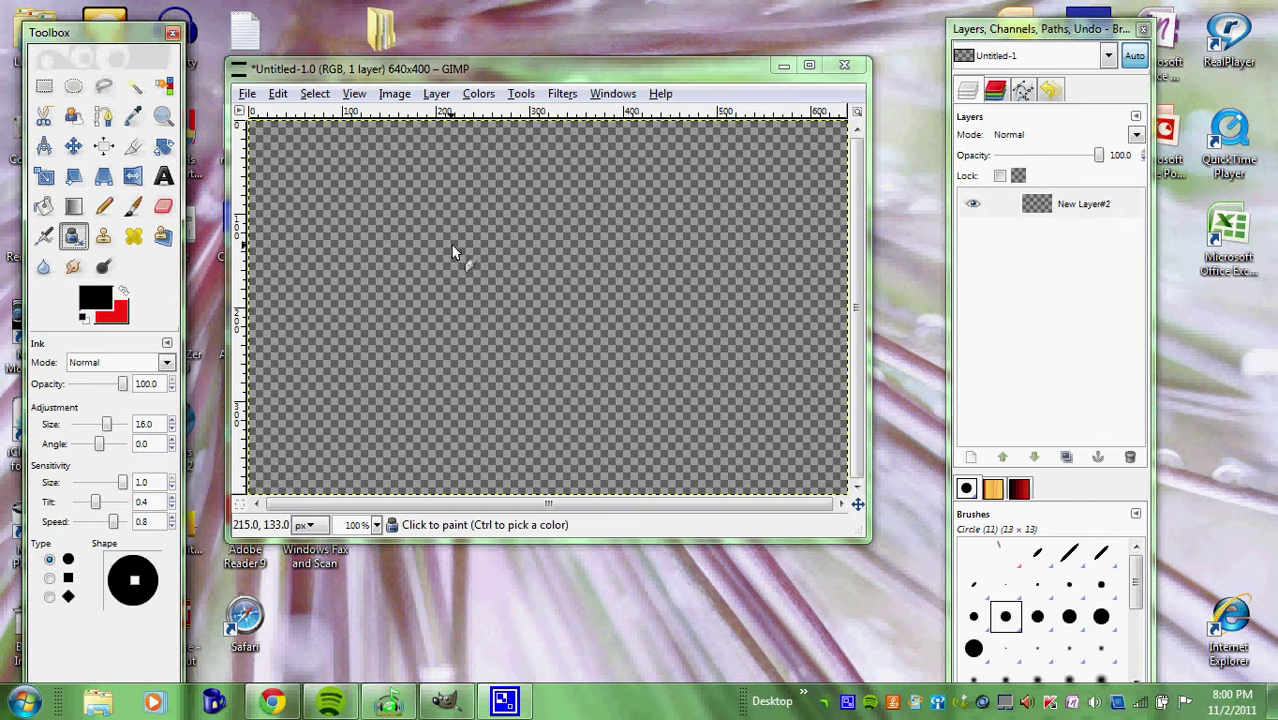
left_click(969, 457)
left_click(310, 461)
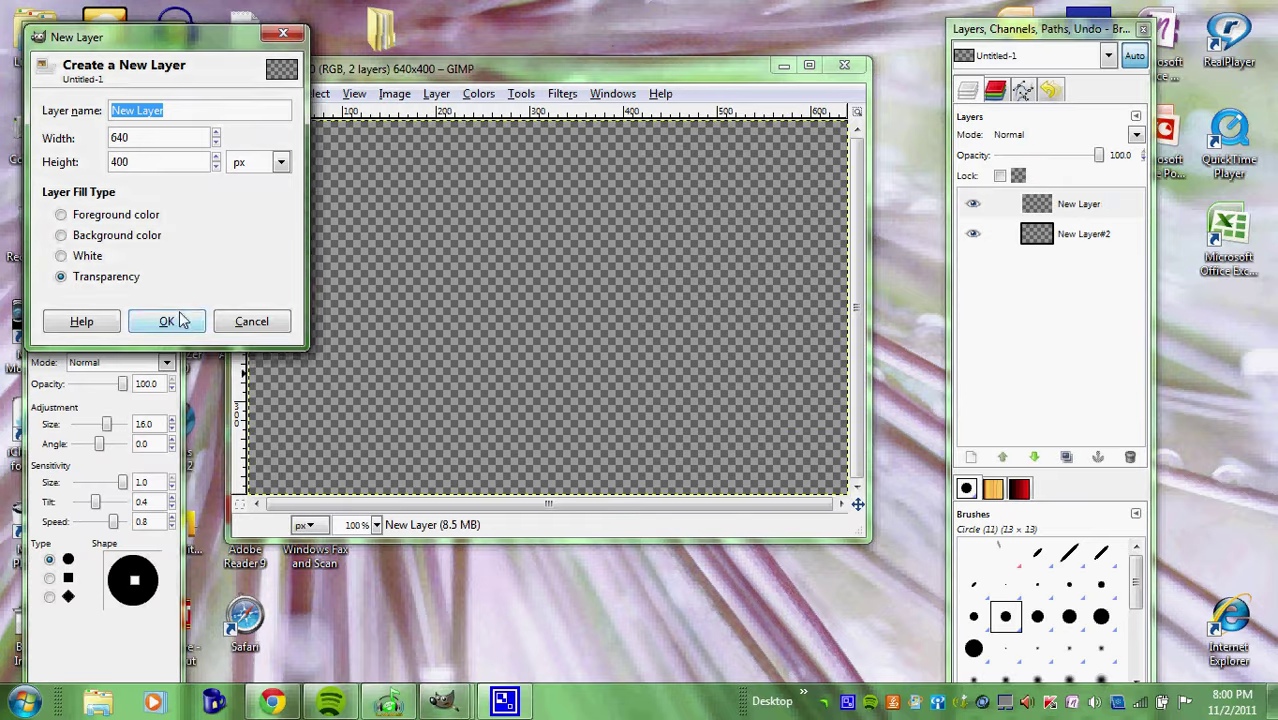
left_click(167, 321)
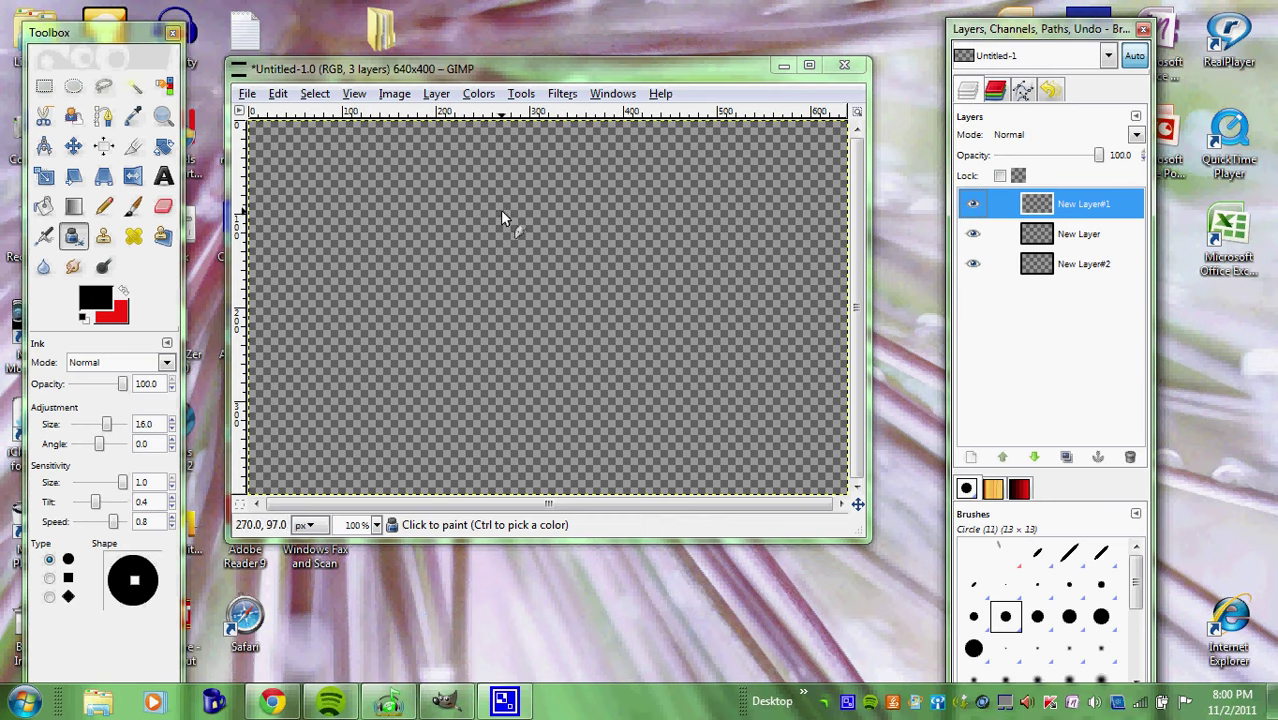
Reduce the Ink size to 0.7 and draw the eyebrows, eyes, nose and mouth of a face on the top layer
mouse_move(456, 216)
left_mouse_down()
mouse_move(448, 228)
mouse_move(470, 220)
left_mouse_up()
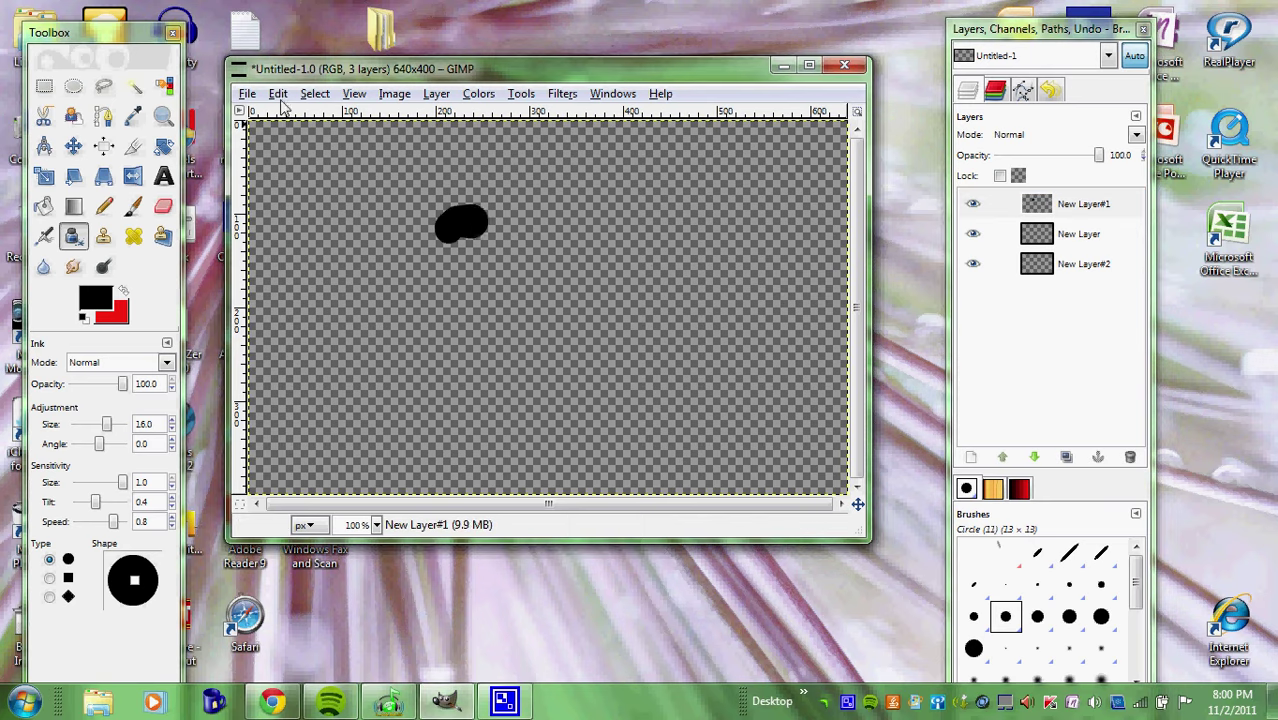
key("ctrl+z")
left_click_drag(107, 427, 86, 427)
left_click_drag(368, 233, 392, 236)
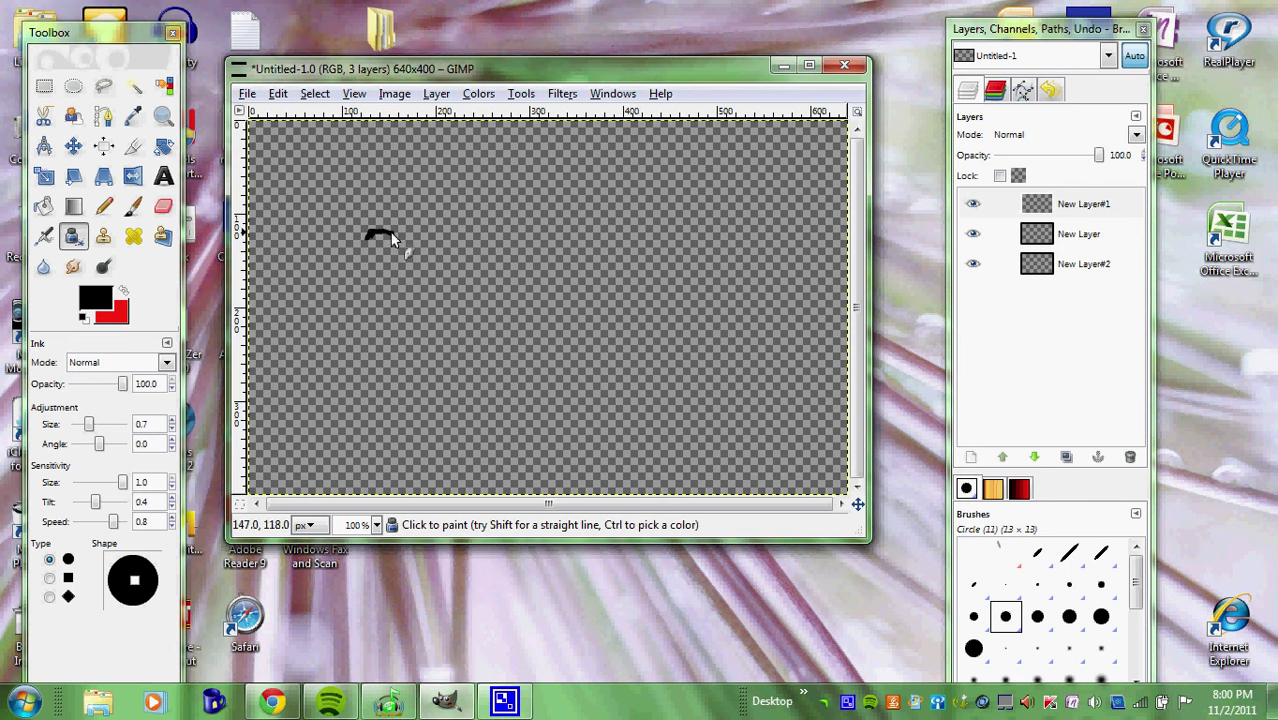
left_click_drag(371, 245, 394, 251)
mouse_move(406, 249)
left_mouse_down()
mouse_move(425, 253)
mouse_move(407, 237)
mouse_move(389, 284)
left_mouse_up()
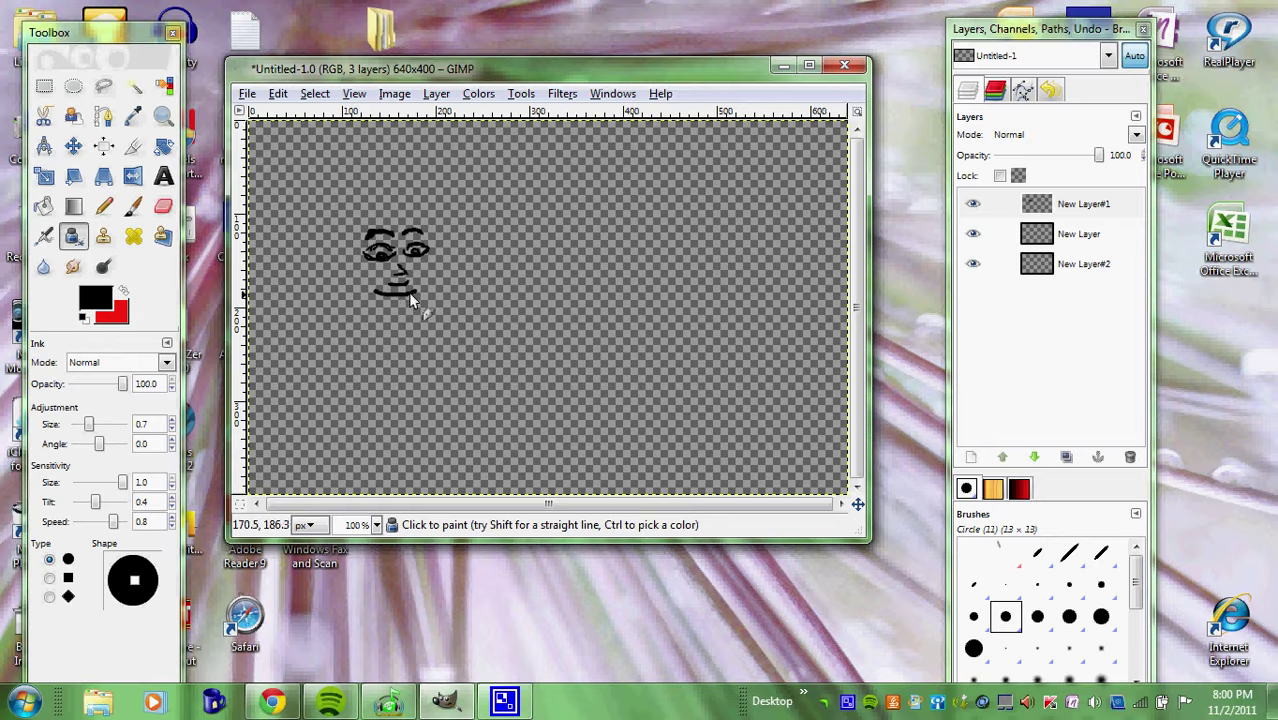
Draw the jaw and side outline of the face in black ink and add both ears
mouse_move(420, 285)
left_mouse_down()
mouse_move(431, 222)
mouse_move(434, 276)
left_mouse_up()
mouse_move(368, 242)
left_mouse_down()
mouse_move(385, 272)
mouse_move(361, 275)
left_mouse_up()
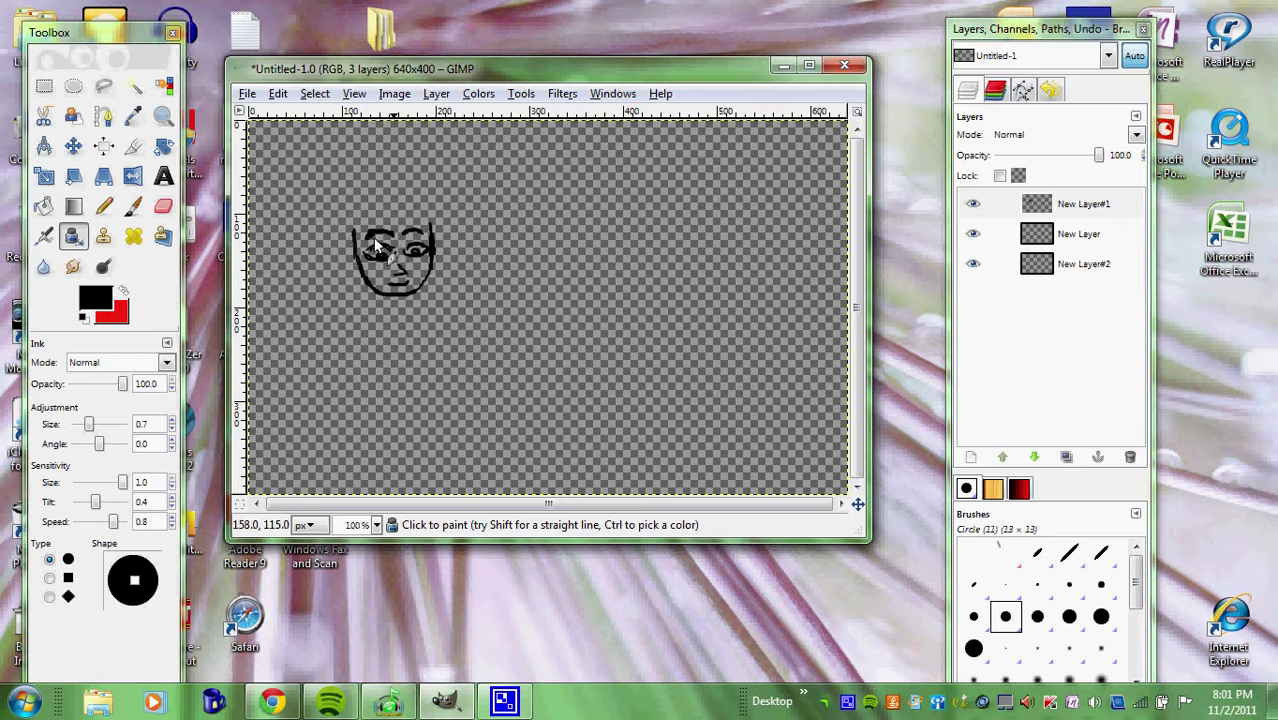
left_click_drag(351, 246, 356, 263)
left_click_drag(431, 264, 442, 252)
Ink short spiky hair around the head and add the neck and shoulder lines below it
mouse_move(357, 225)
left_mouse_down()
mouse_move(426, 221)
mouse_move(448, 240)
mouse_move(404, 190)
left_mouse_up()
left_click_drag(335, 220, 348, 258)
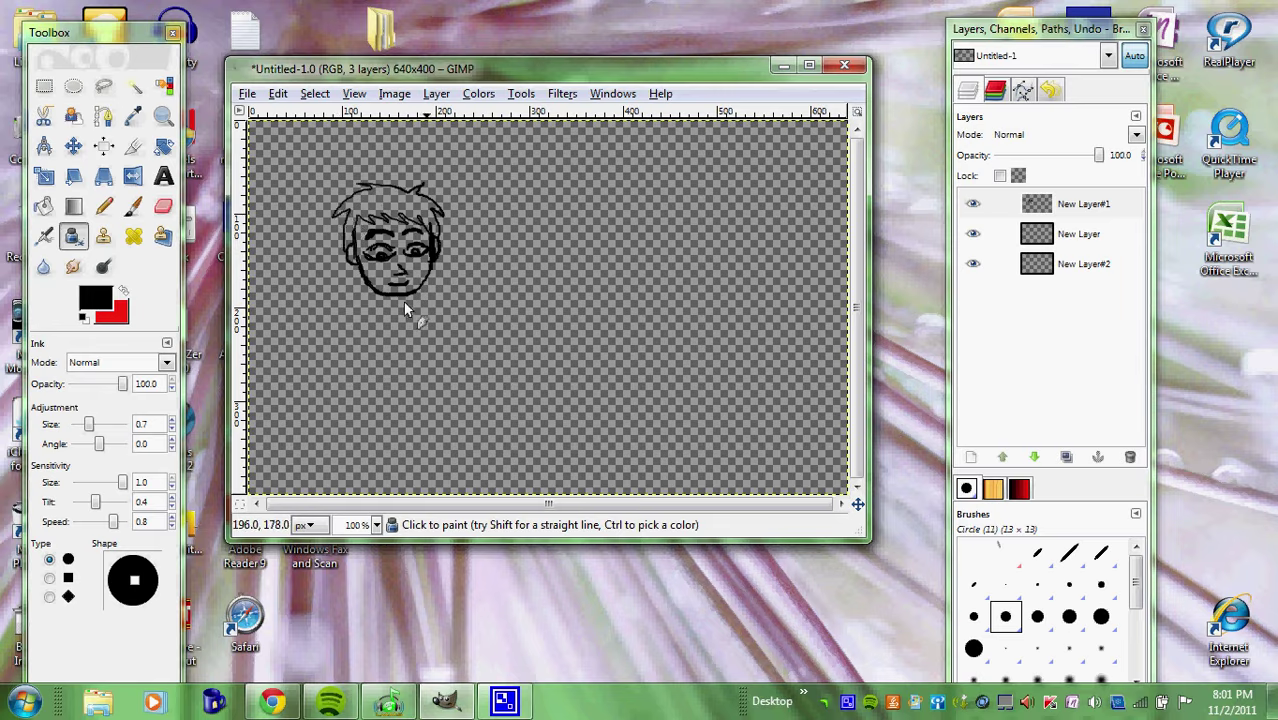
left_click_drag(372, 308, 418, 302)
On the middle layer, set the Airbrush foreground color to skin tone e3ad77 and paint a first patch on the cheek
left_click(1060, 234)
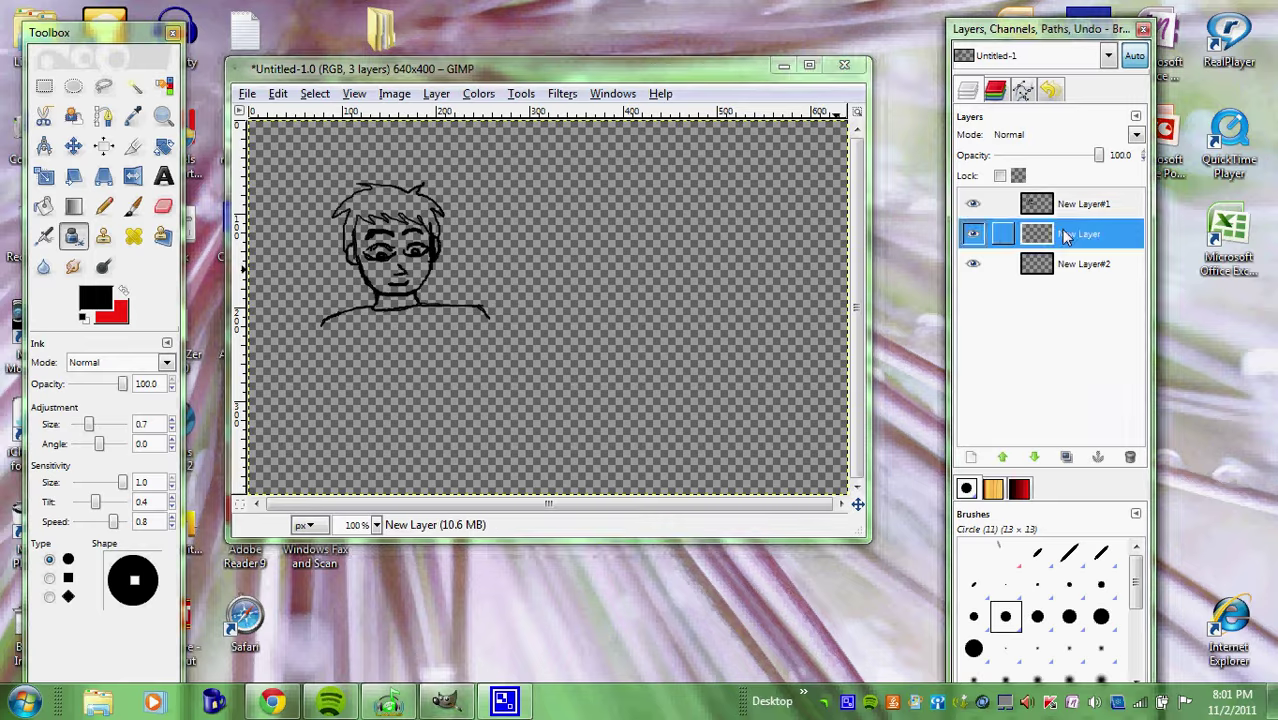
left_click(43, 236)
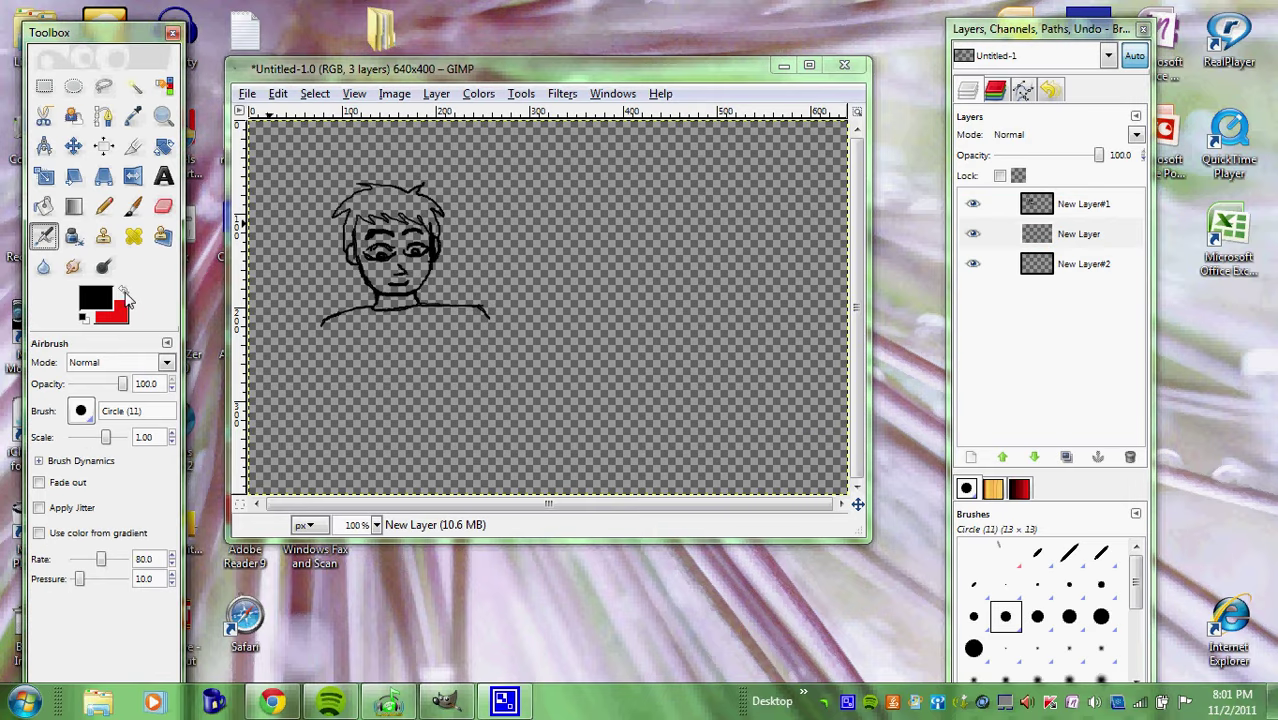
left_click(122, 291)
left_click(97, 299)
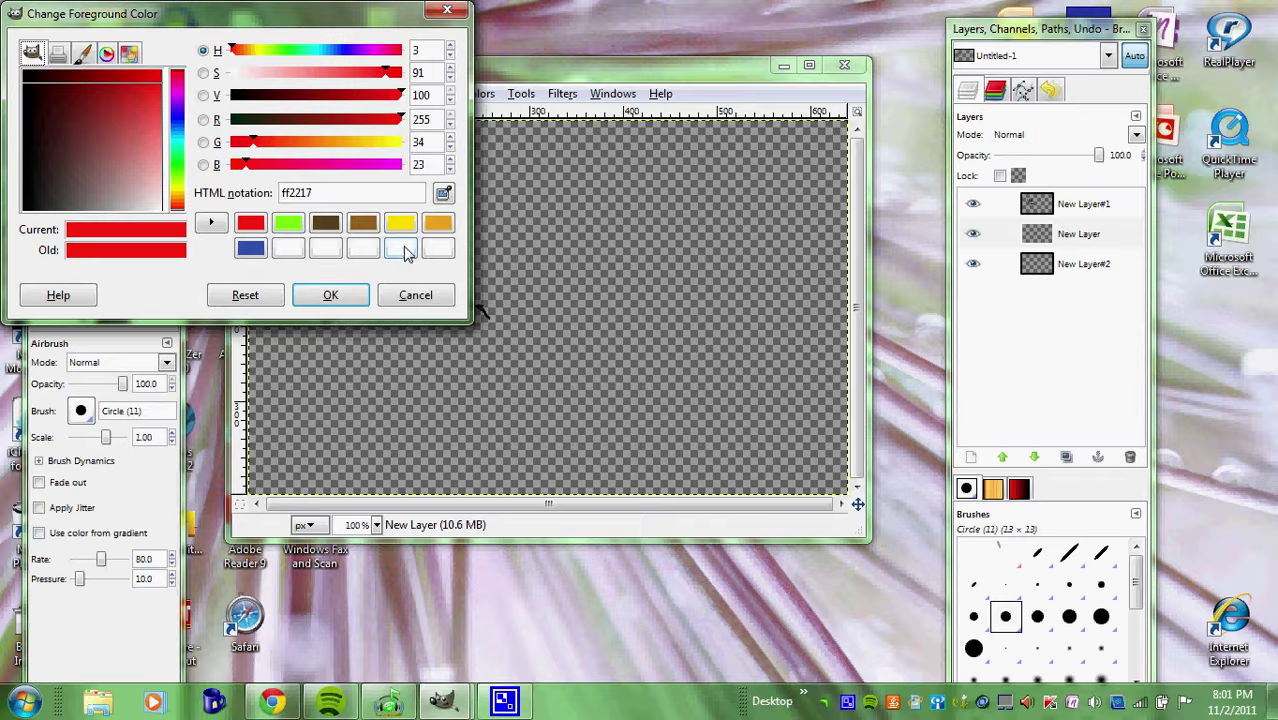
left_click(434, 230)
left_click_drag(155, 180, 146, 144)
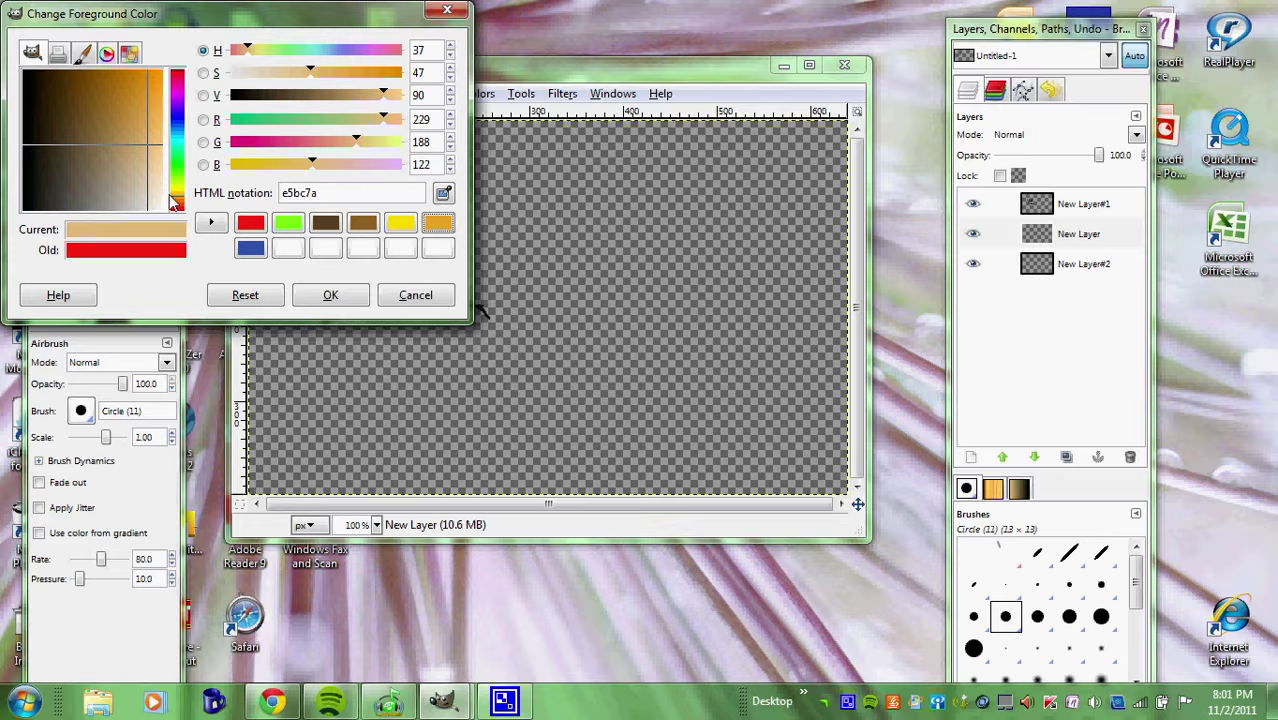
mouse_move(180, 203)
left_mouse_down()
mouse_move(181, 98)
mouse_move(187, 207)
left_mouse_up()
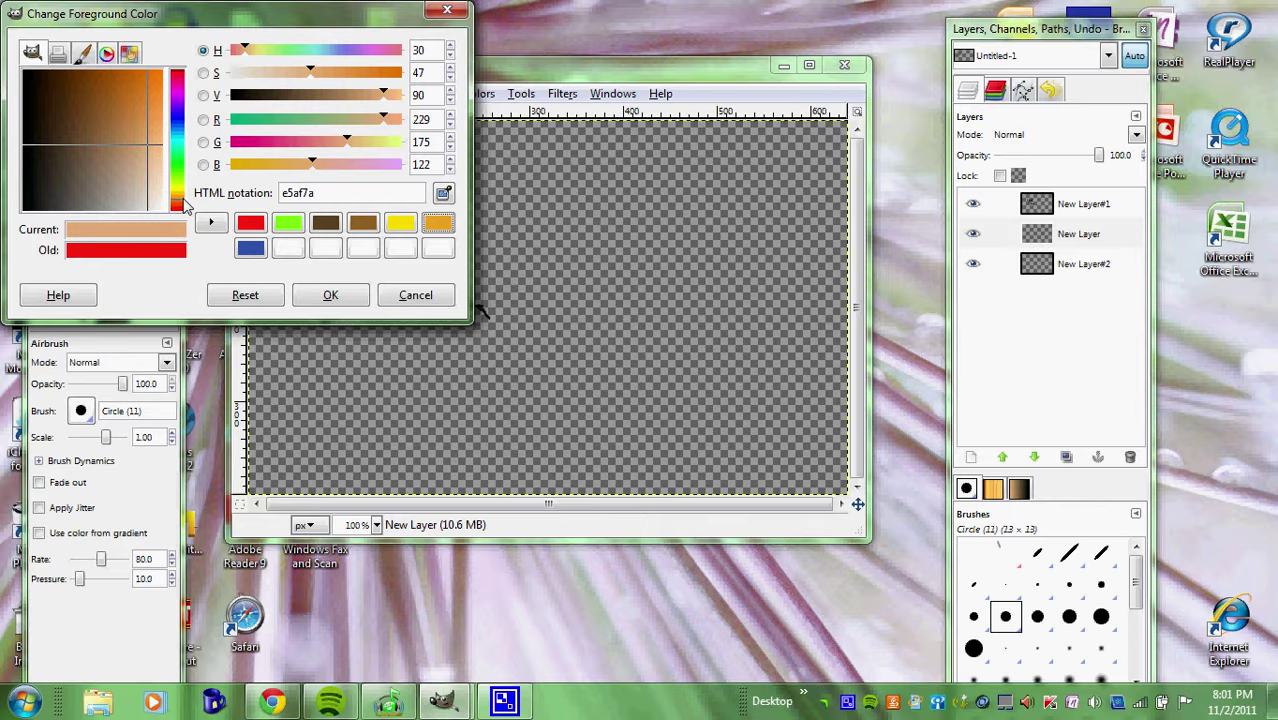
left_click_drag(148, 140, 148, 147)
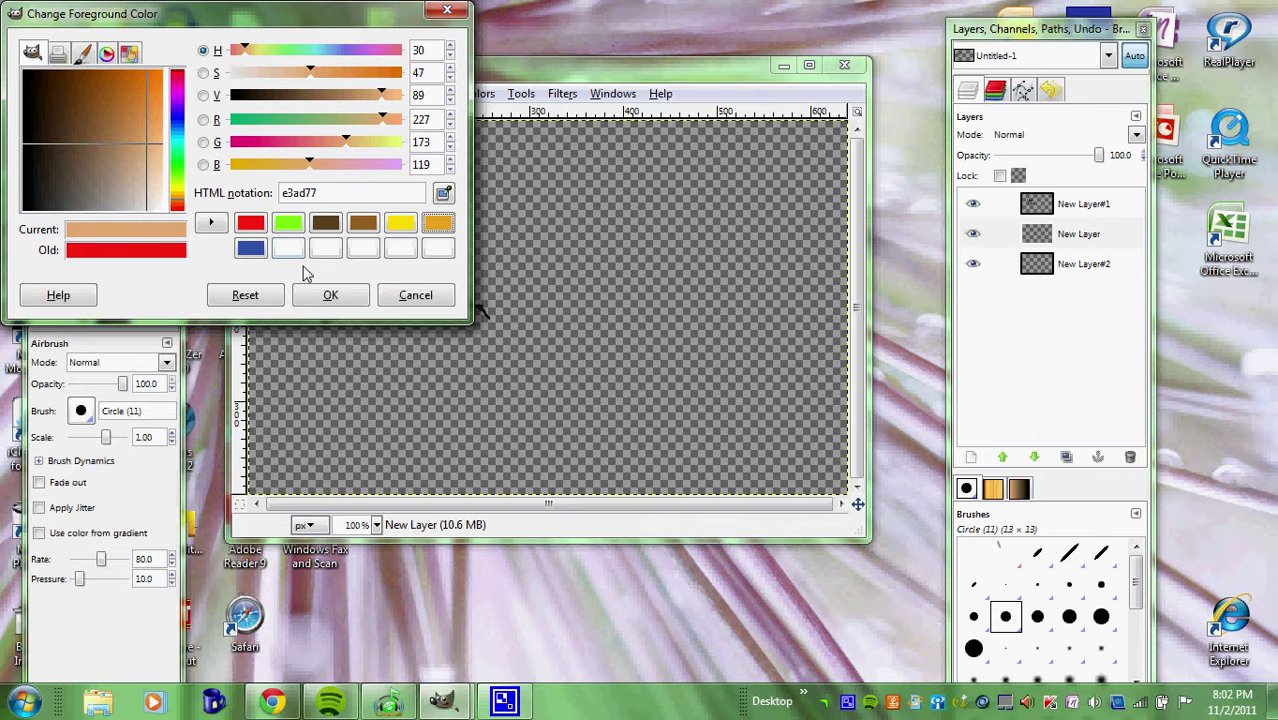
left_click(330, 294)
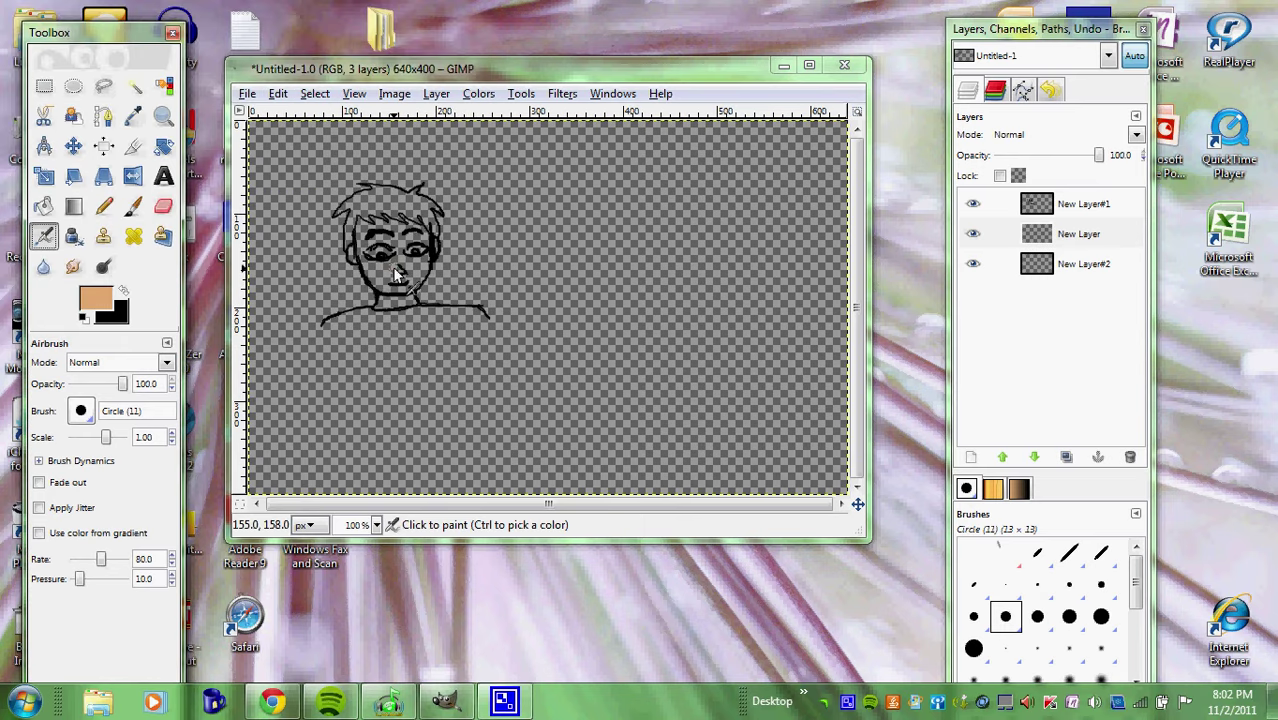
left_click_drag(395, 275, 392, 278)
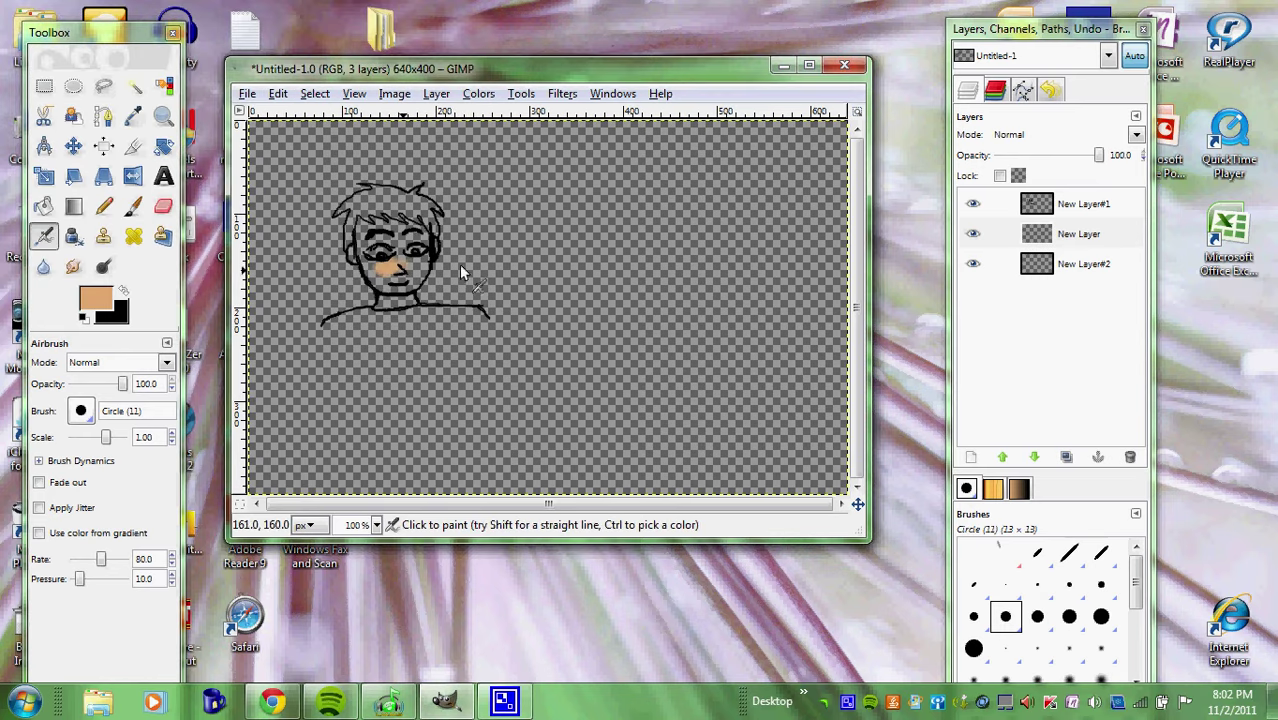
Toggle the visibility of the line-art layer and the color layer in turn, leaving the color layer selected
left_click(1077, 206)
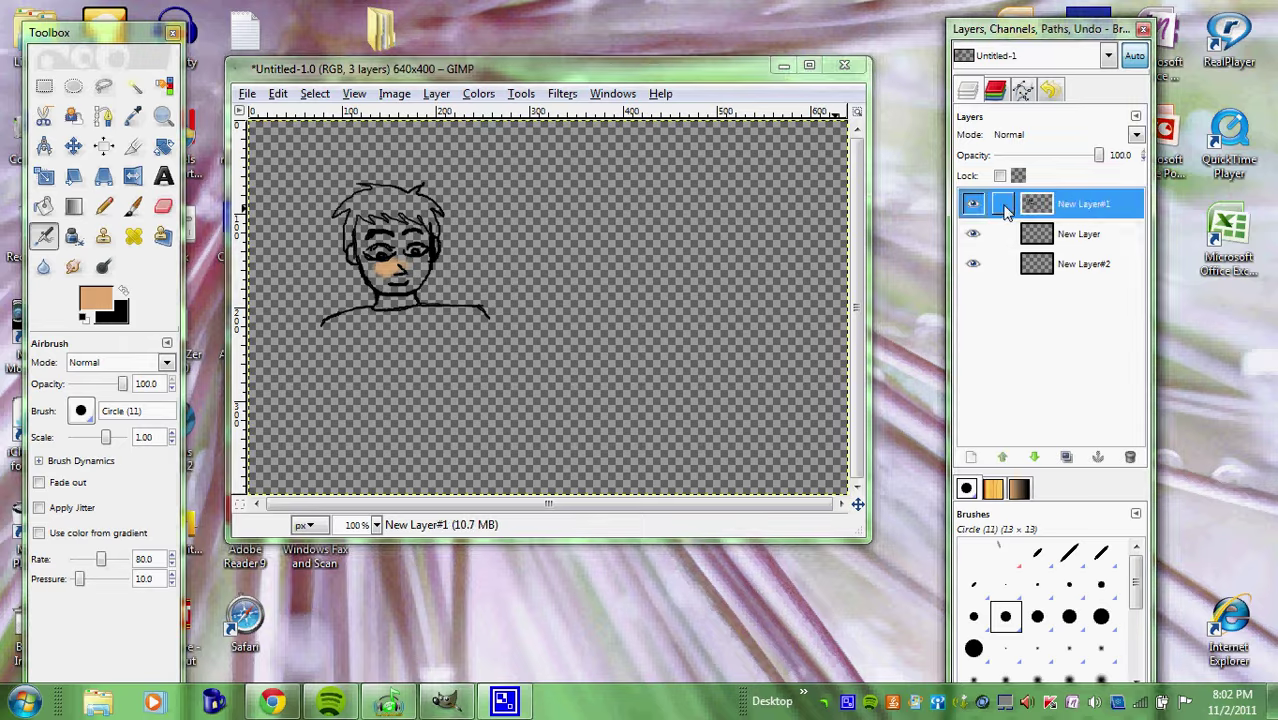
left_click(973, 205)
left_click(973, 205)
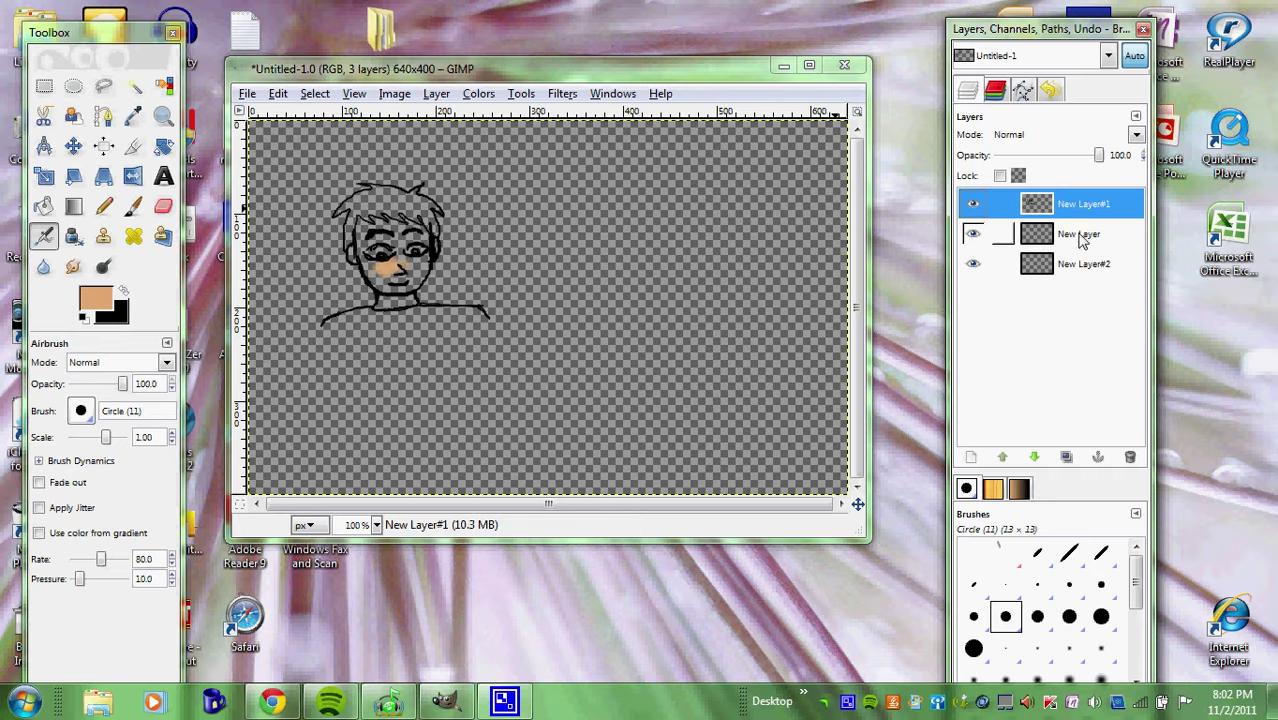
left_click(1040, 234)
left_click(973, 234)
left_click(973, 234)
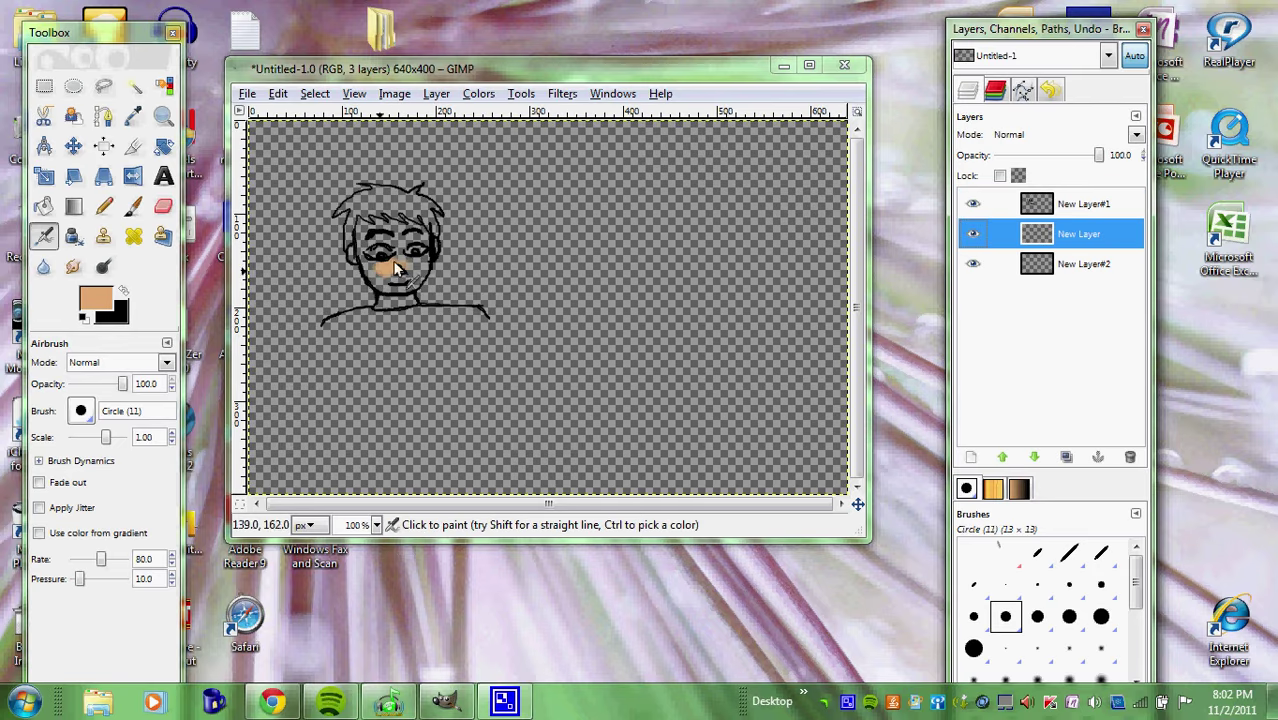
Airbrush the skin tone over the face, ears and neck, and color the whites of the eyes white
mouse_move(400, 259)
left_mouse_down()
mouse_move(420, 280)
mouse_move(392, 288)
mouse_move(428, 271)
mouse_move(398, 296)
mouse_move(413, 309)
mouse_move(352, 253)
mouse_move(370, 270)
mouse_move(390, 245)
mouse_move(365, 237)
mouse_move(361, 252)
mouse_move(383, 231)
mouse_move(416, 257)
mouse_move(426, 237)
mouse_move(410, 275)
mouse_move(405, 266)
mouse_move(436, 258)
mouse_move(397, 240)
mouse_move(414, 256)
mouse_move(368, 248)
mouse_move(378, 284)
mouse_move(396, 278)
mouse_move(415, 296)
mouse_move(402, 288)
left_mouse_up()
left_click(95, 302)
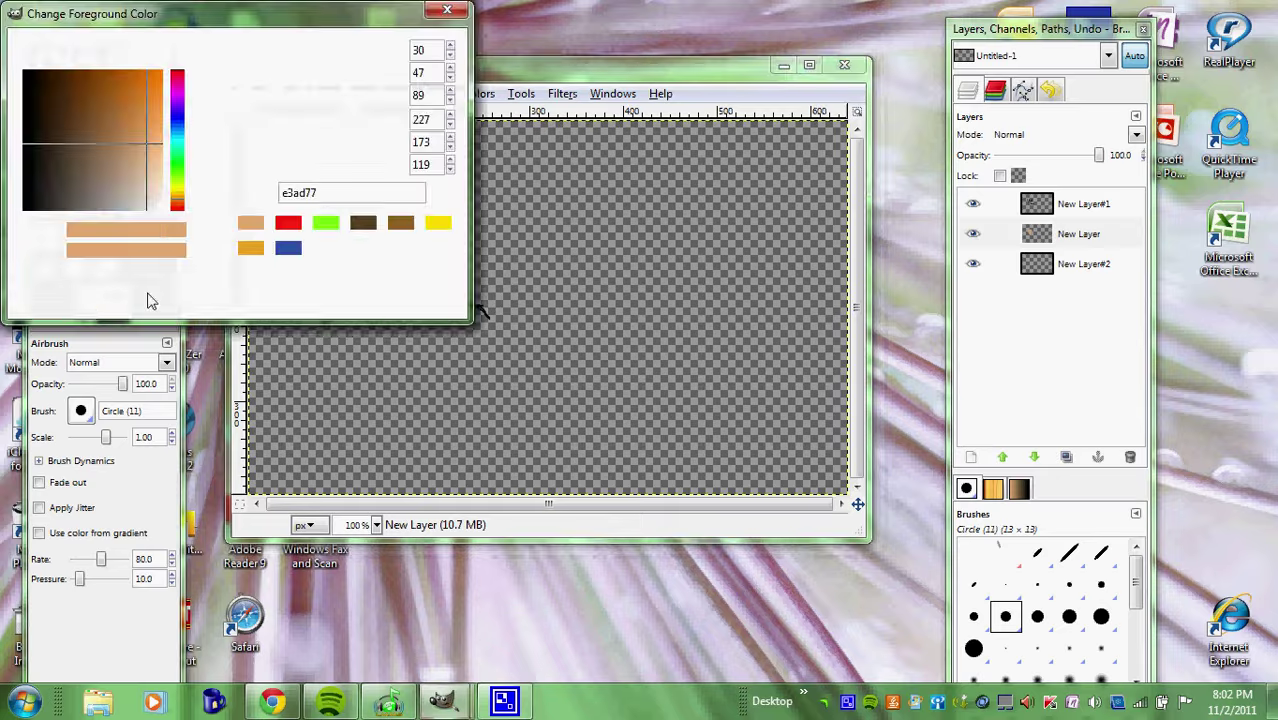
left_click(325, 248)
left_click(331, 295)
mouse_move(385, 280)
left_mouse_down()
mouse_move(372, 256)
mouse_move(421, 256)
left_mouse_up()
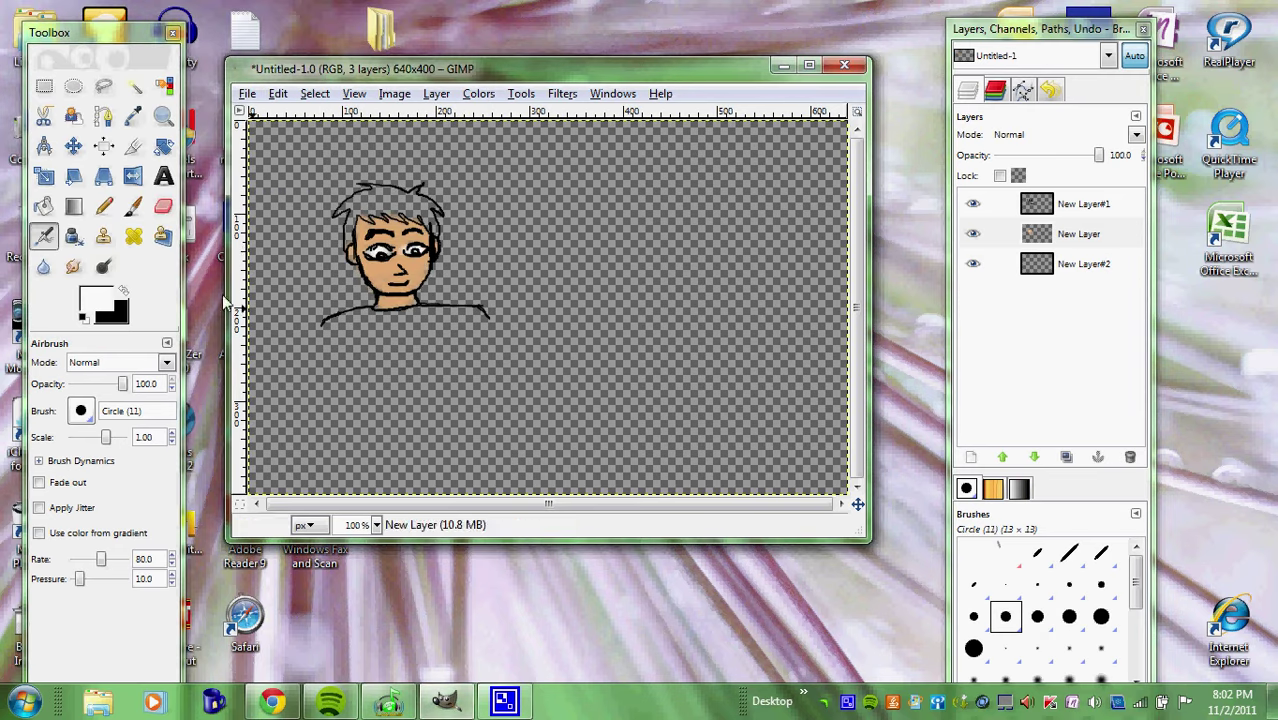
Sample the skin tone from the face and touch up the areas around the eyes and neck with the Airbrush
left_click(133, 116)
left_click(403, 236)
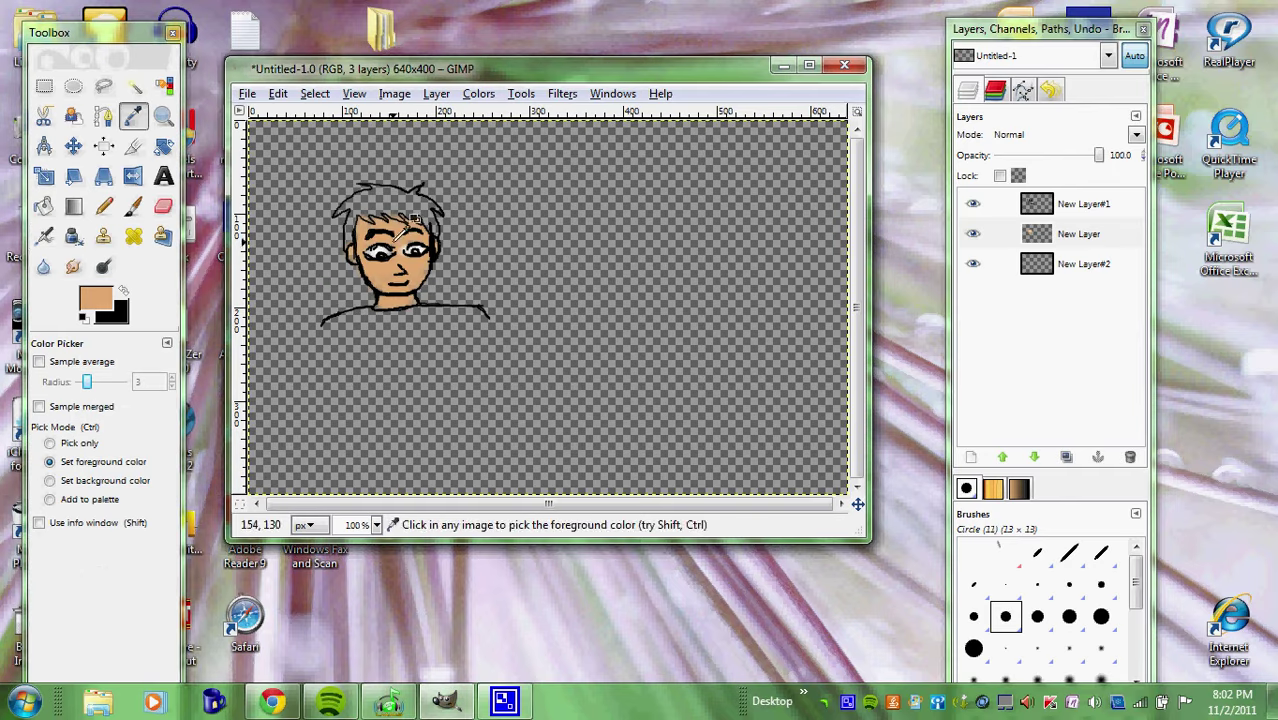
left_click(43, 235)
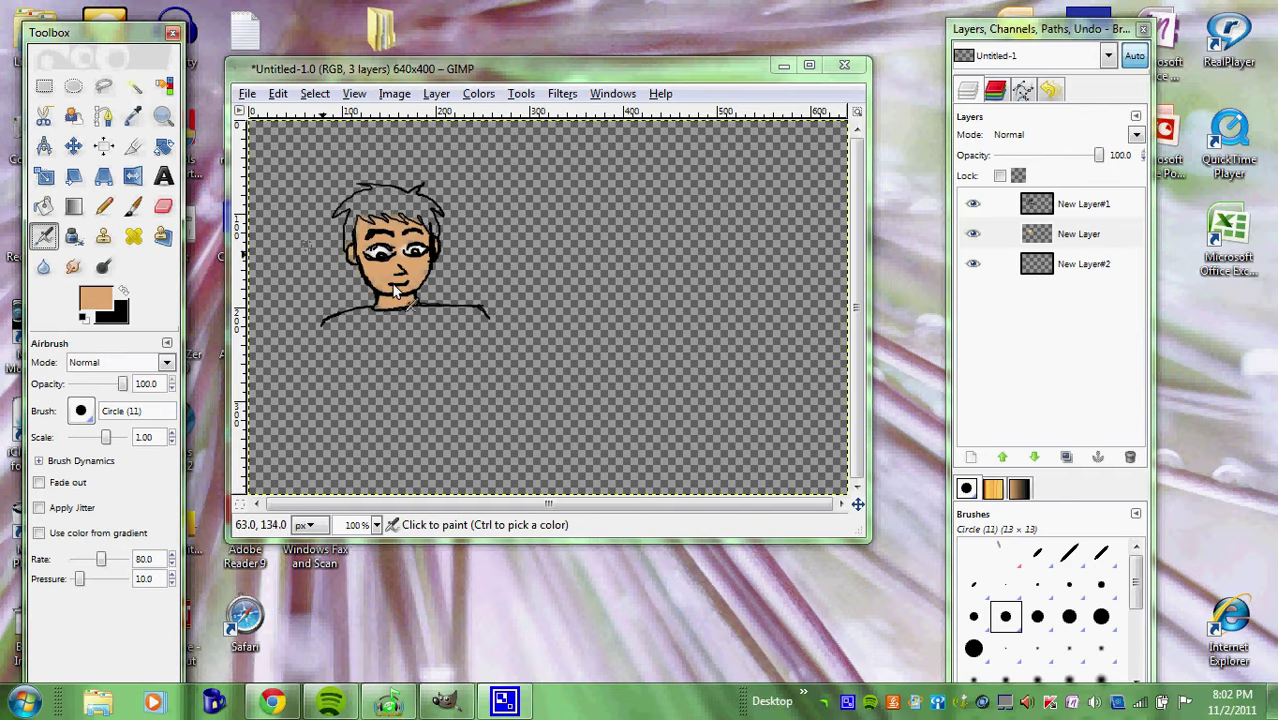
mouse_move(404, 253)
left_mouse_down()
mouse_move(420, 262)
mouse_move(408, 246)
left_mouse_up()
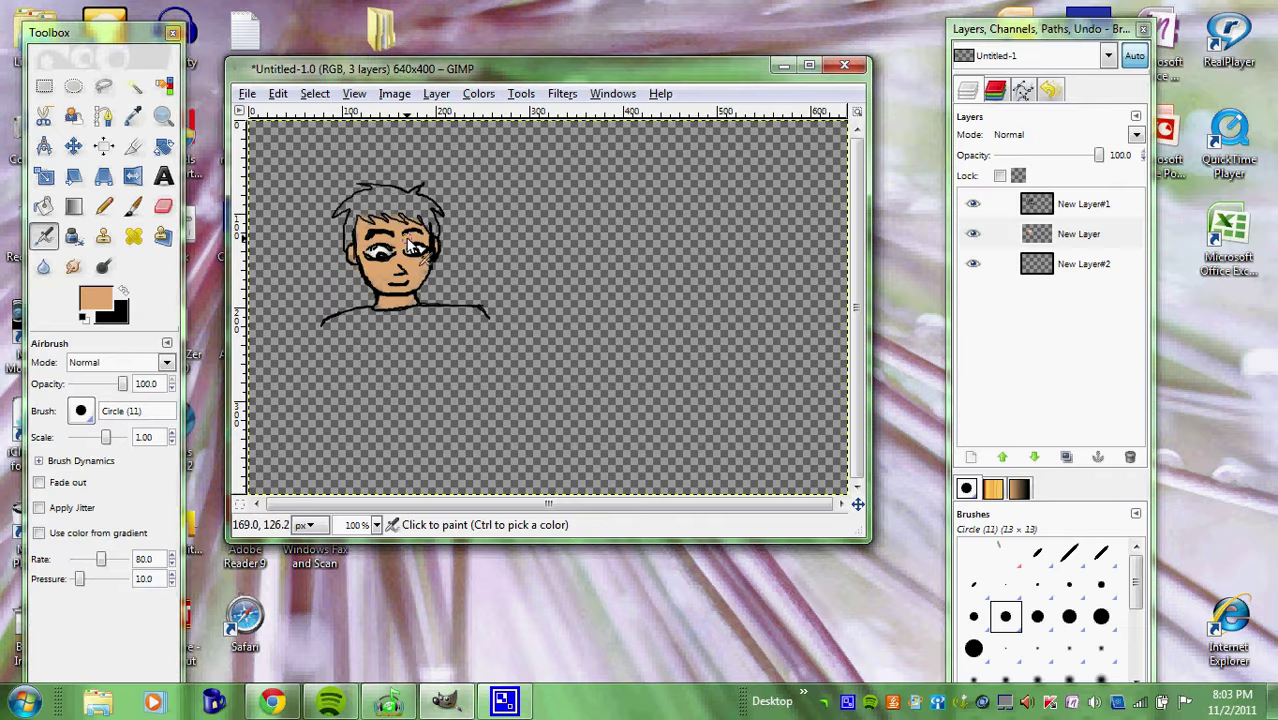
mouse_move(393, 308)
left_mouse_down()
mouse_move(445, 285)
mouse_move(395, 283)
mouse_move(409, 280)
left_mouse_up()
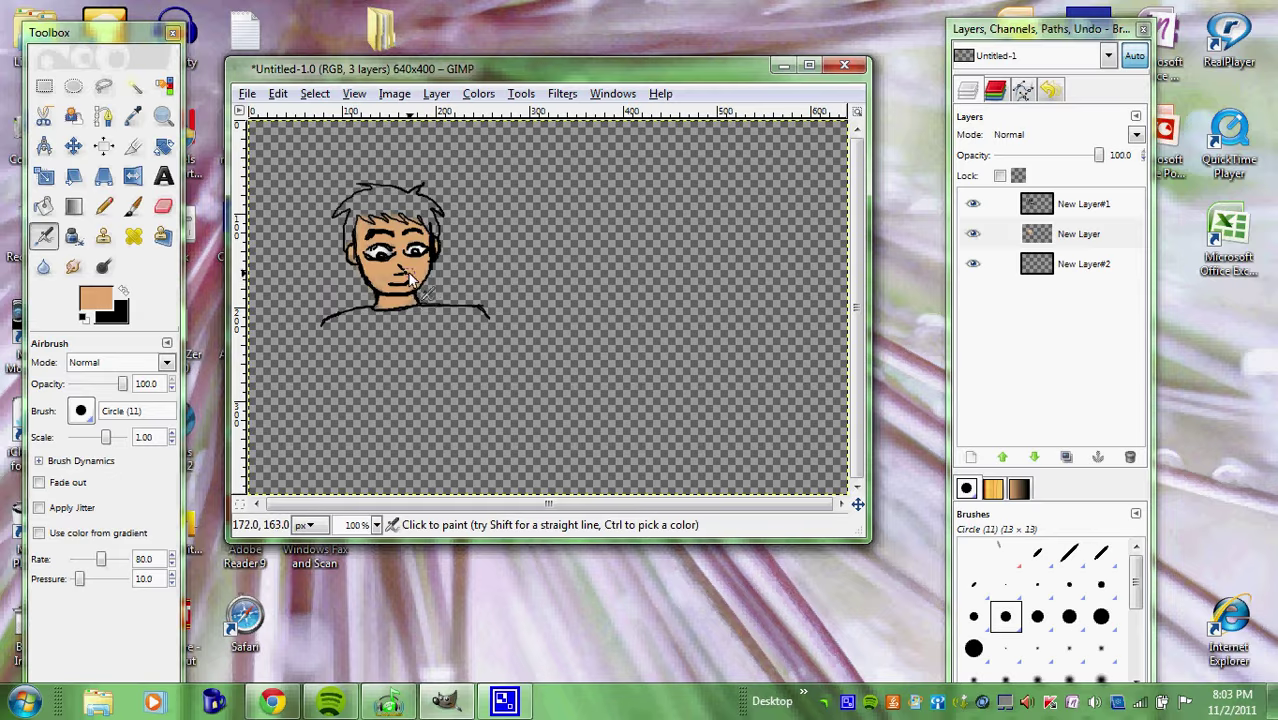
Set the foreground color to brown 916520 and airbrush the character's hair
left_click(113, 300)
left_click(437, 222)
left_click(331, 296)
mouse_move(375, 205)
left_mouse_down()
mouse_move(406, 206)
mouse_move(377, 191)
mouse_move(408, 207)
mouse_move(359, 205)
mouse_move(367, 198)
mouse_move(348, 210)
mouse_move(361, 206)
mouse_move(352, 246)
mouse_move(365, 214)
mouse_move(412, 212)
mouse_move(432, 230)
mouse_move(412, 202)
mouse_move(438, 211)
mouse_move(393, 207)
left_mouse_up()
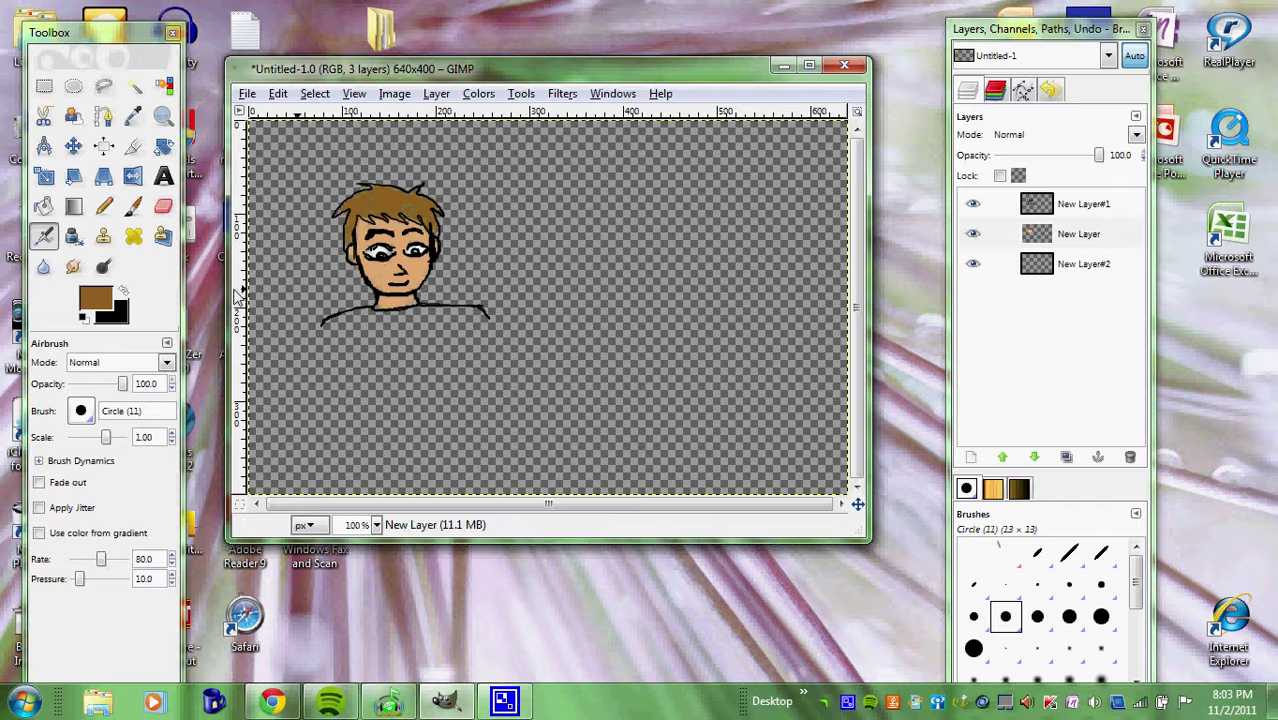
Change the foreground color to blue and airbrush the shirt below the shoulder lines
left_click(97, 302)
left_click(325, 248)
left_click(330, 295)
mouse_move(372, 315)
left_mouse_down()
mouse_move(333, 324)
mouse_move(423, 314)
mouse_move(335, 327)
mouse_move(482, 315)
left_mouse_up()
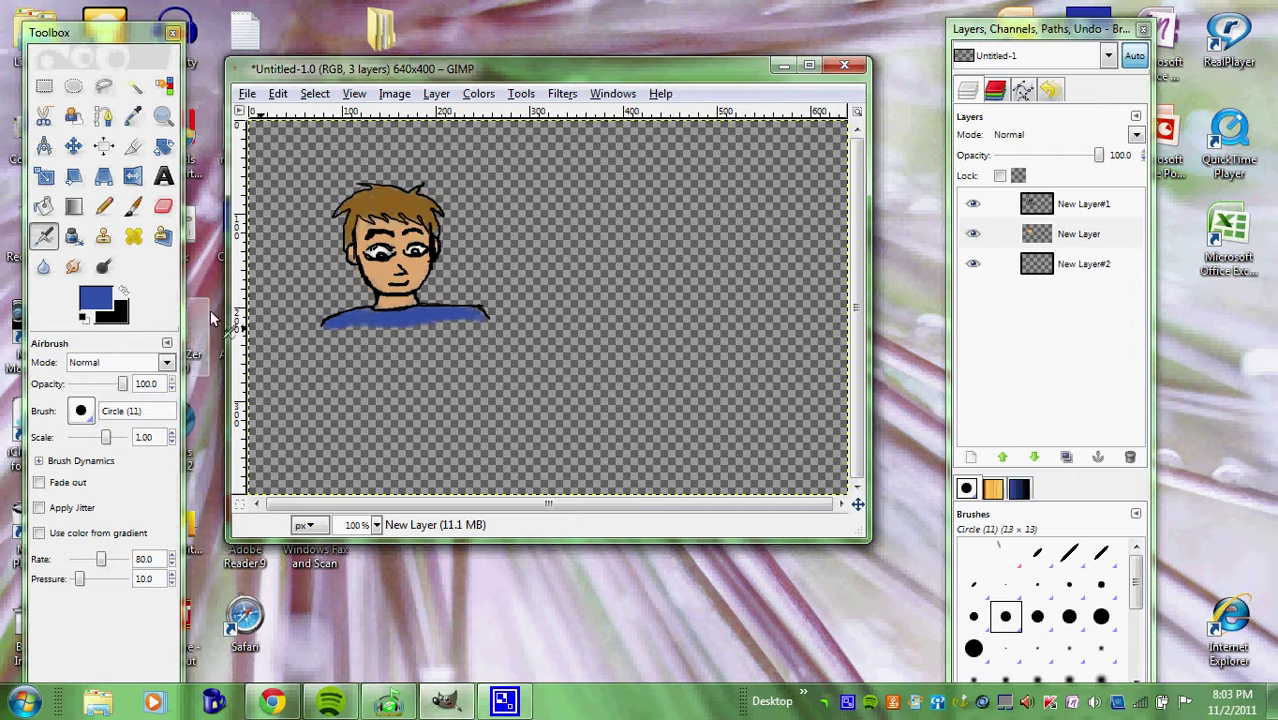
Sample the skin tone, deepen it to e3903f, and airbrush shading around the edges of the face and neck
left_click(133, 116)
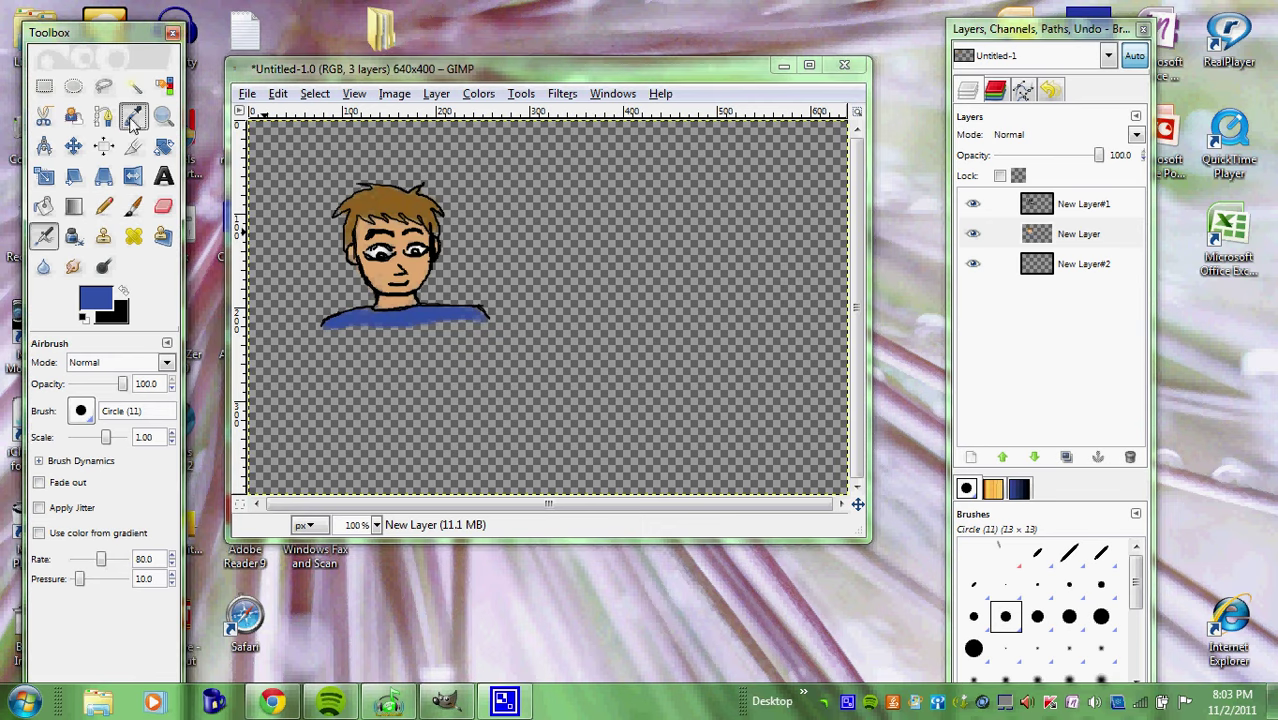
left_click(388, 278)
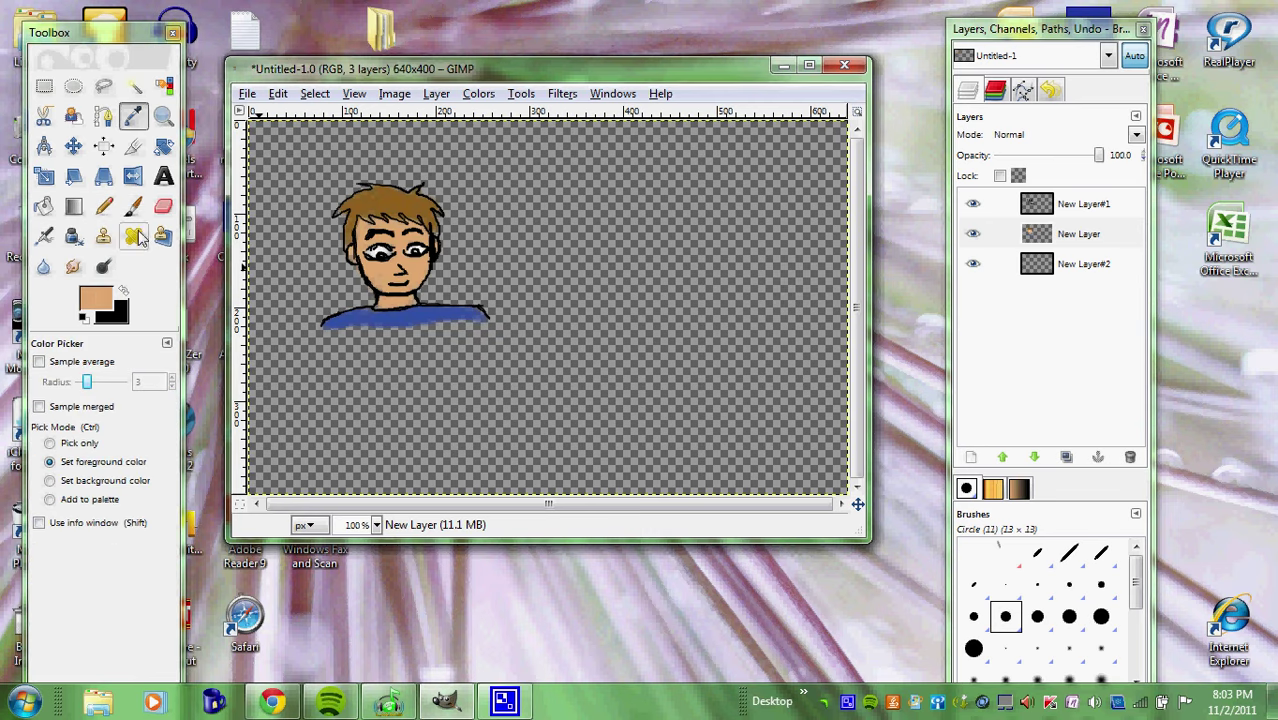
left_click(99, 301)
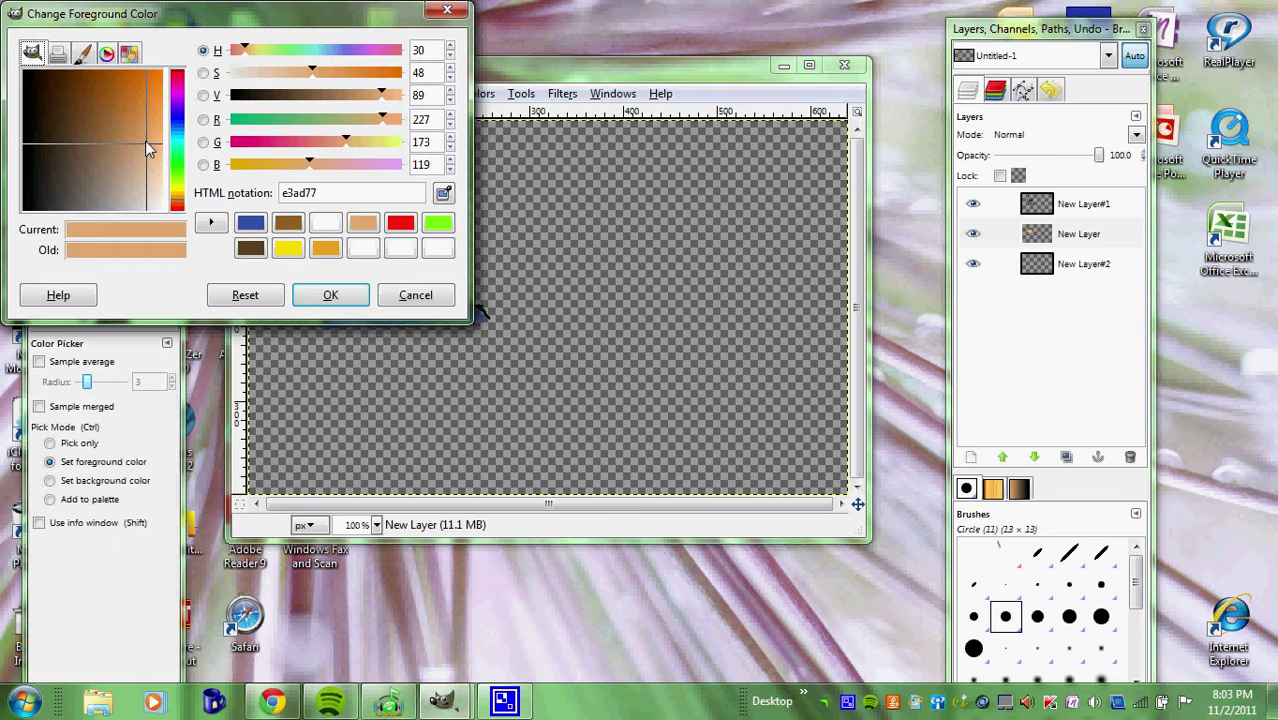
mouse_move(145, 140)
left_mouse_down()
mouse_move(146, 117)
mouse_move(157, 123)
left_mouse_up()
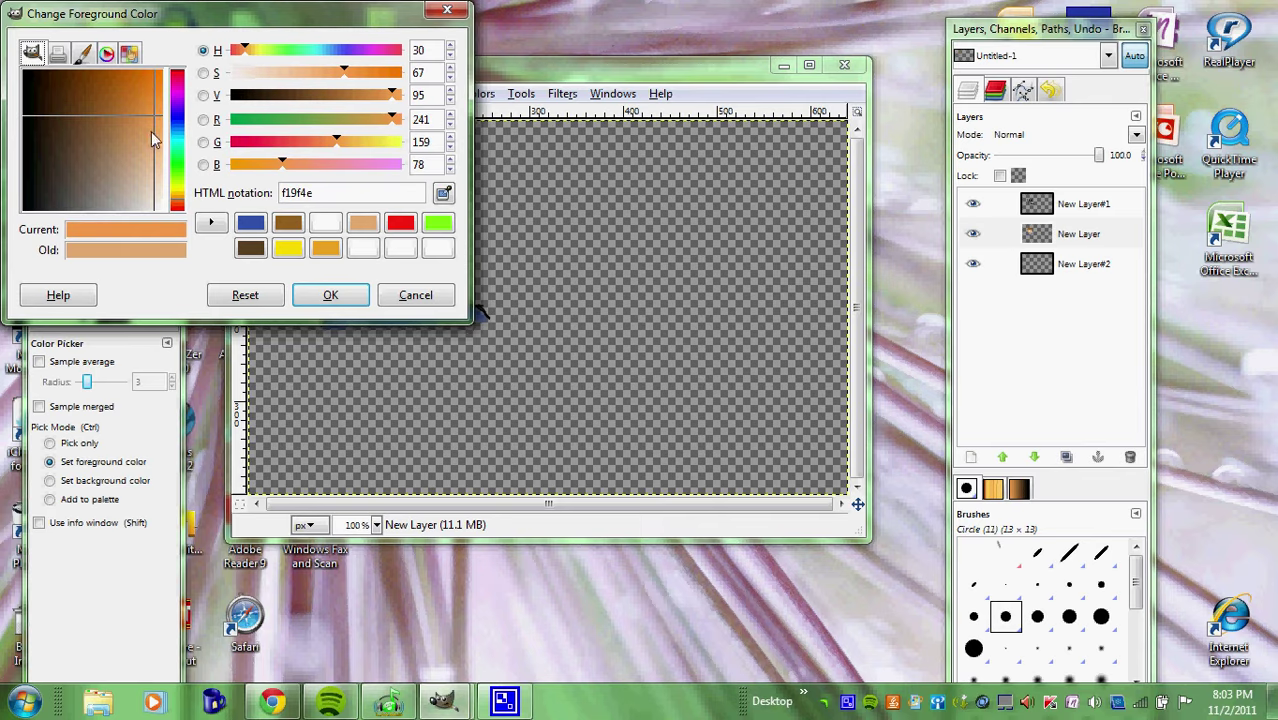
mouse_move(155, 121)
left_mouse_down()
mouse_move(144, 82)
mouse_move(121, 173)
mouse_move(150, 188)
mouse_move(151, 108)
left_mouse_up()
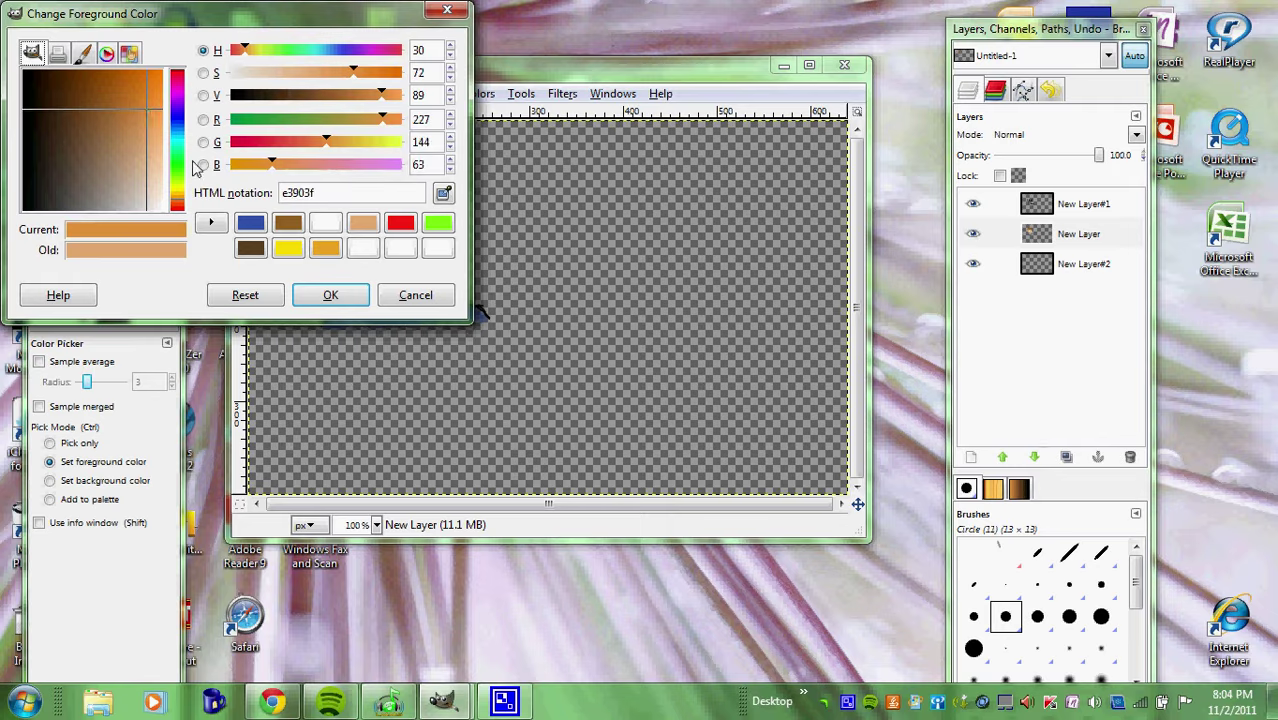
left_click(330, 295)
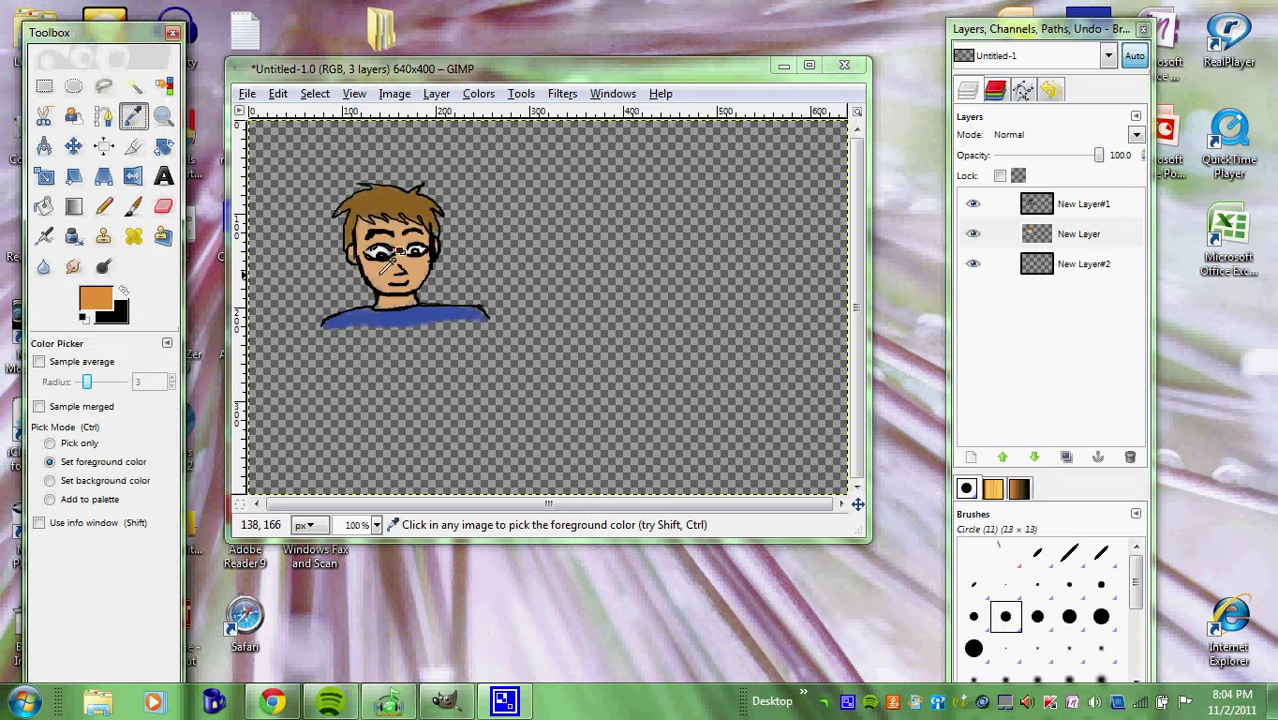
left_click(44, 236)
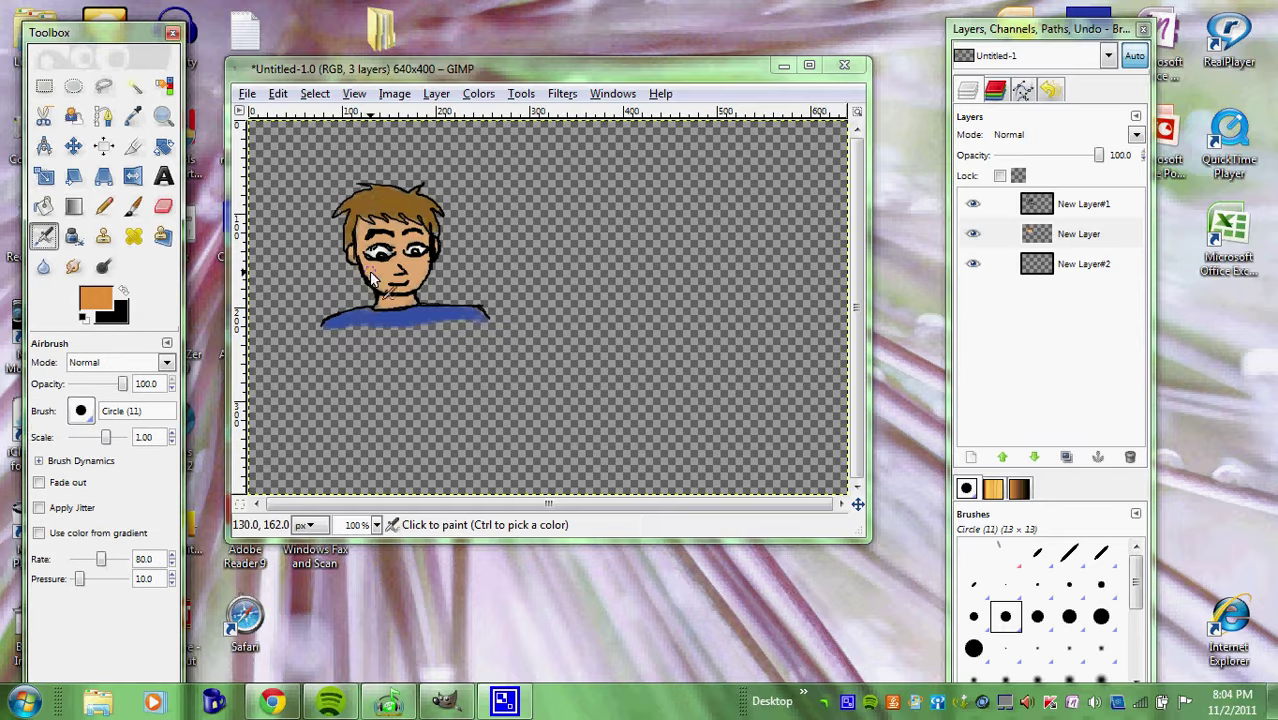
mouse_move(375, 269)
left_mouse_down()
mouse_move(413, 302)
mouse_move(389, 298)
mouse_move(418, 290)
mouse_move(425, 242)
left_mouse_up()
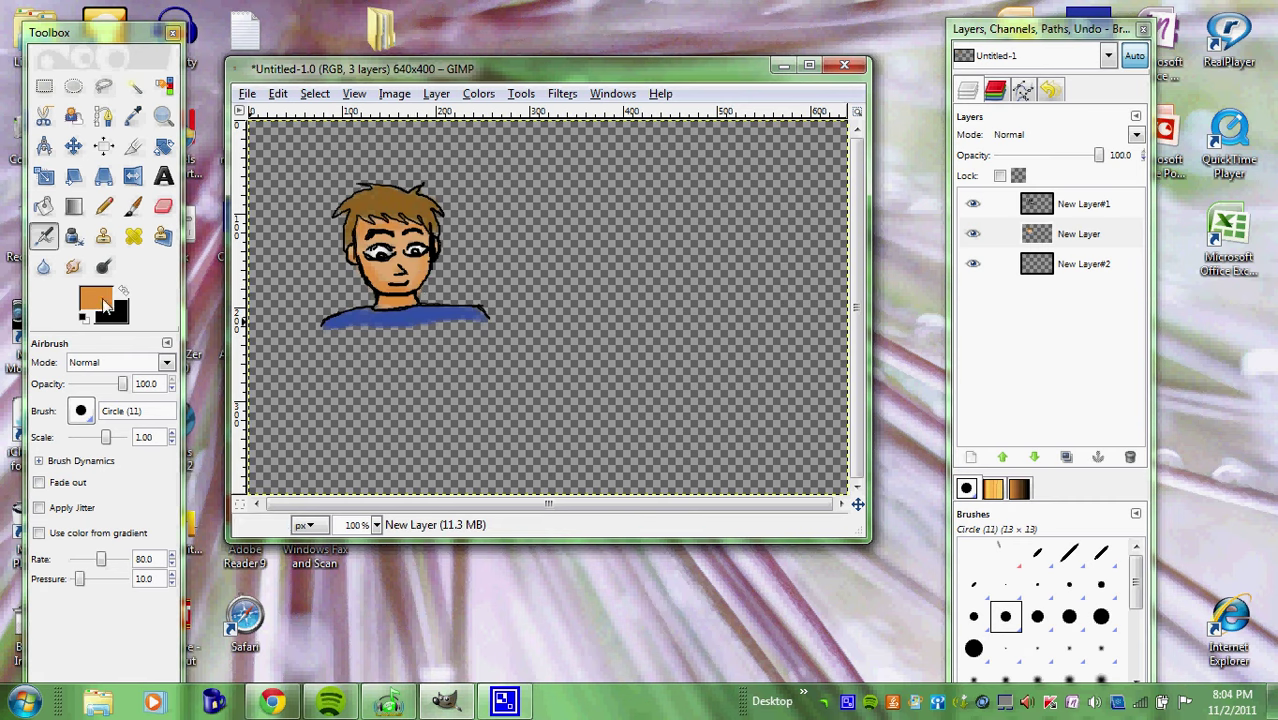
Set the foreground color to pale skin tone f1d3b5 and airbrush highlights on the cheeks
left_click(101, 305)
left_click(157, 178)
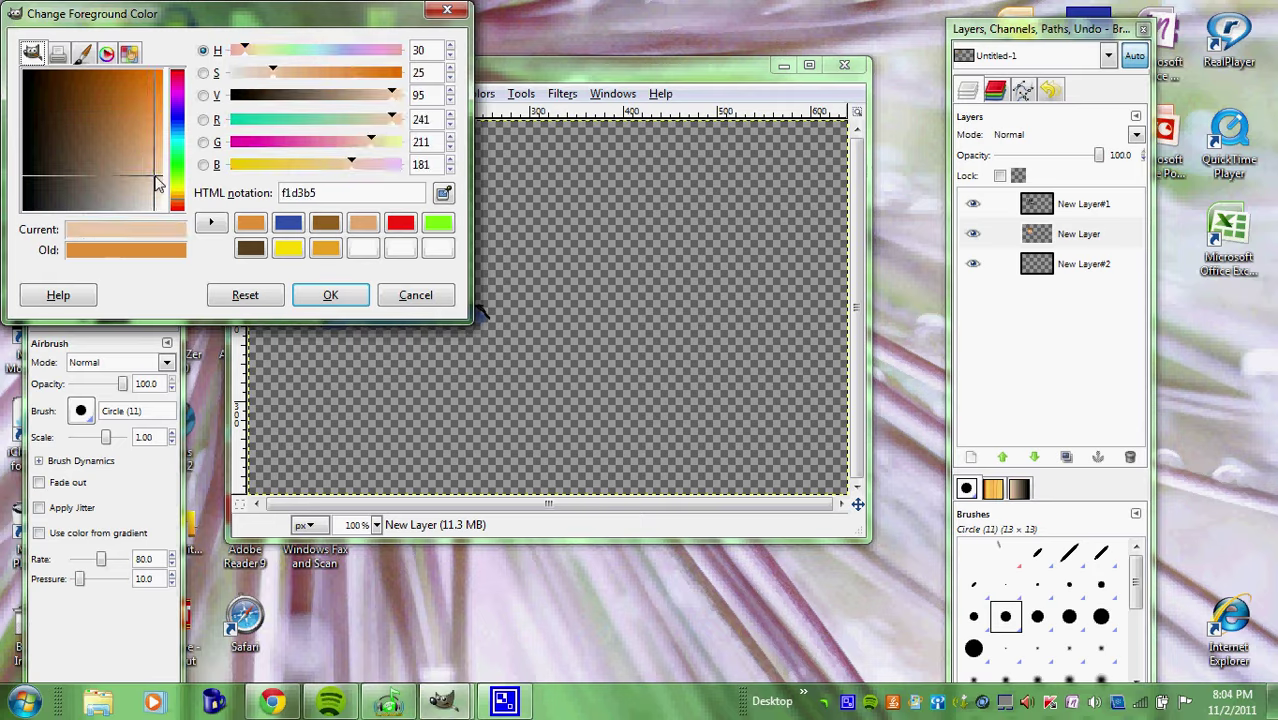
left_click(330, 297)
mouse_move(370, 267)
left_mouse_down()
mouse_move(392, 284)
mouse_move(428, 278)
left_mouse_up()
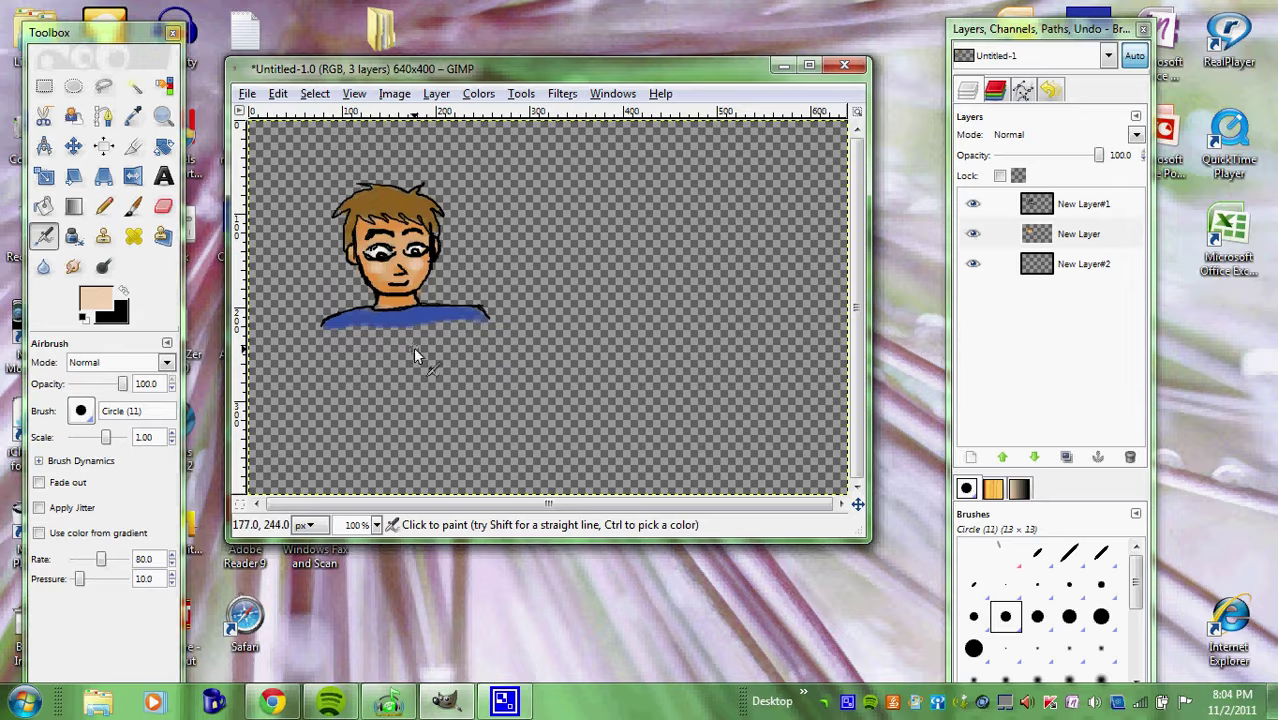
Sample the shirt's blue, make it more vivid, and airbrush brighter blue across the shirt
left_click(95, 303)
left_click(416, 295)
left_click(133, 116)
left_click(385, 318)
left_click(95, 302)
left_click_drag(118, 145, 134, 100)
left_click(330, 295)
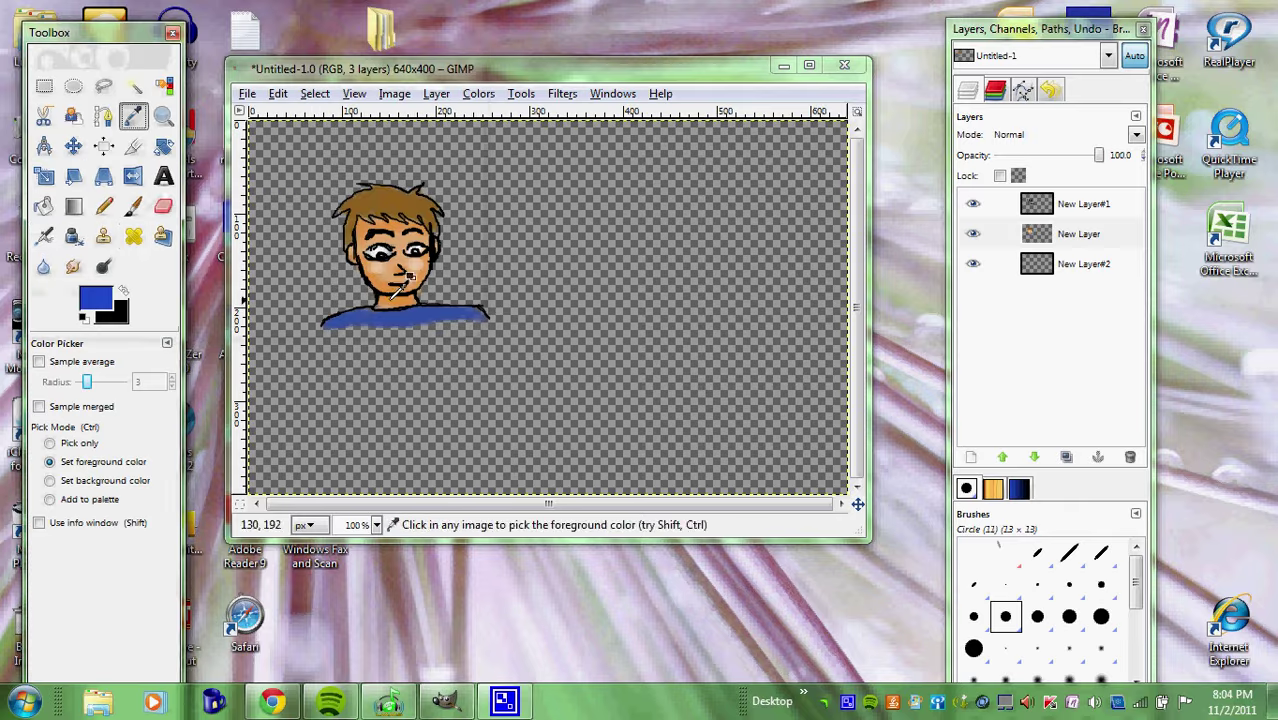
left_click(43, 236)
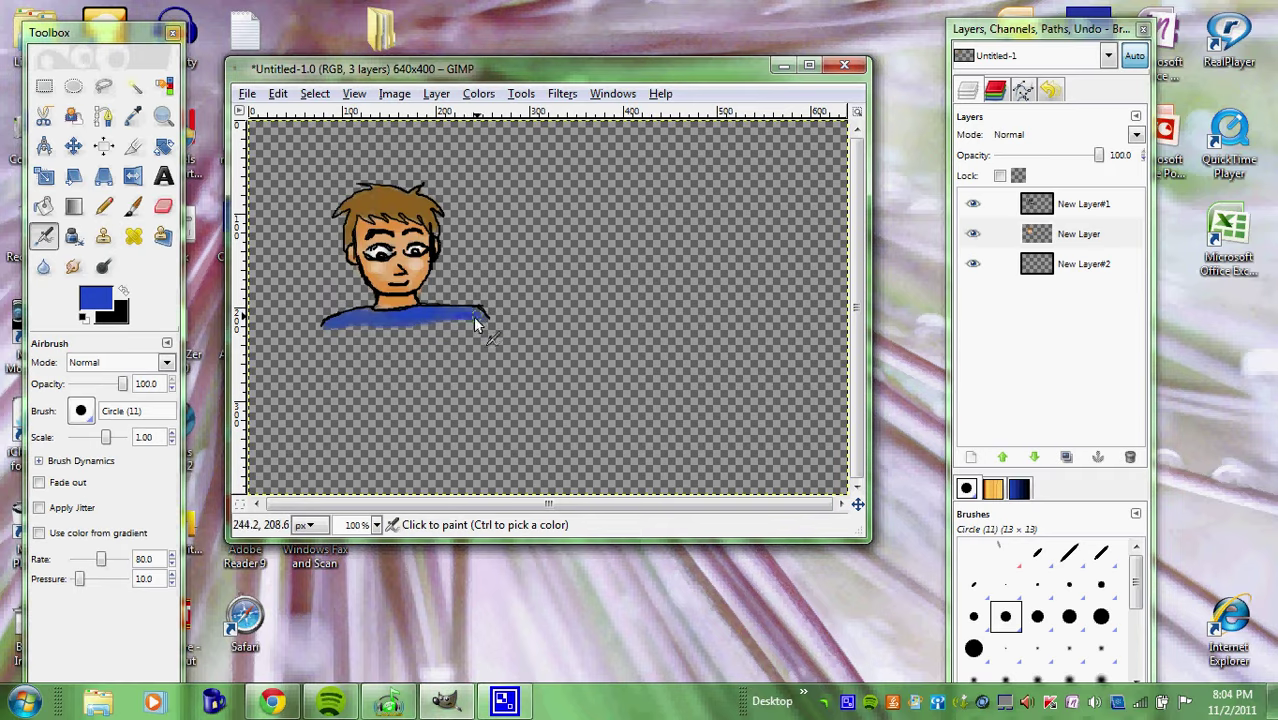
Darken the foreground color to navy blue and airbrush shading along the shirt's edges
left_click(98, 303)
left_click_drag(118, 113, 92, 75)
left_click(330, 295)
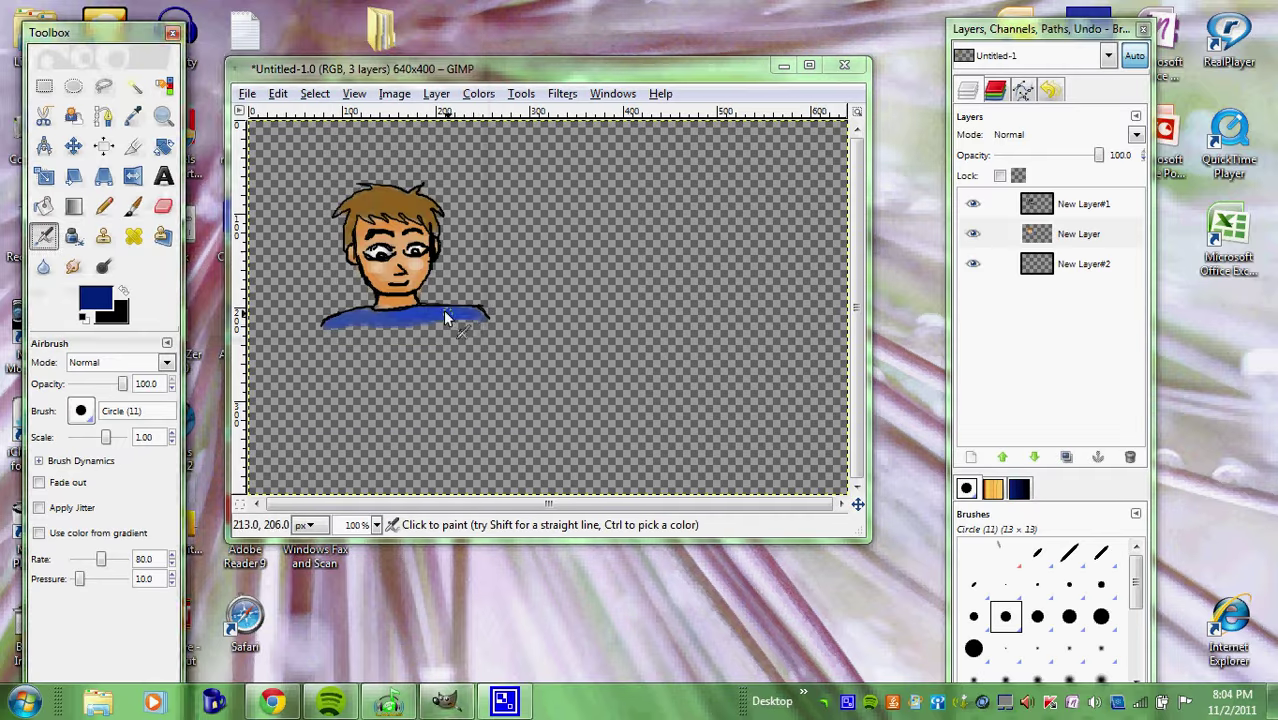
left_click(423, 310)
mouse_move(483, 322)
left_mouse_down()
mouse_move(418, 309)
mouse_move(320, 326)
left_mouse_up()
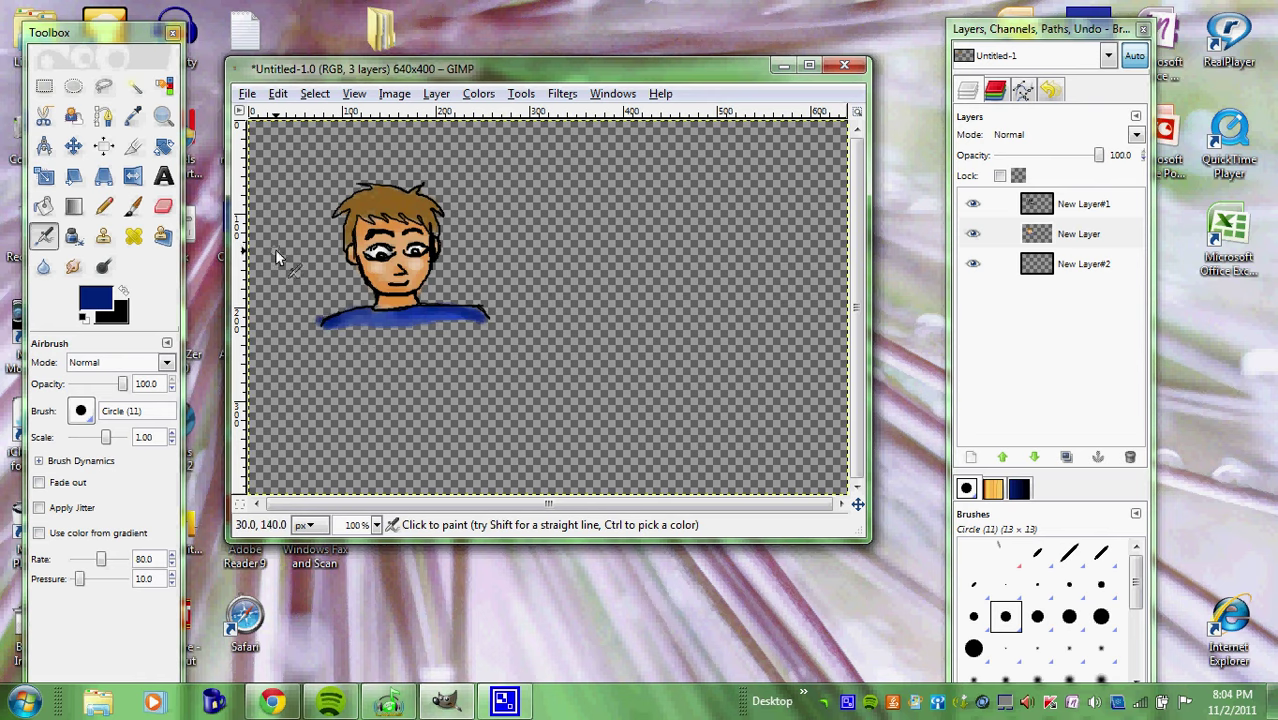
Set the foreground to a slightly more saturated brown than 916520 and reduce the Airbrush scale to 0.50
left_click(101, 312)
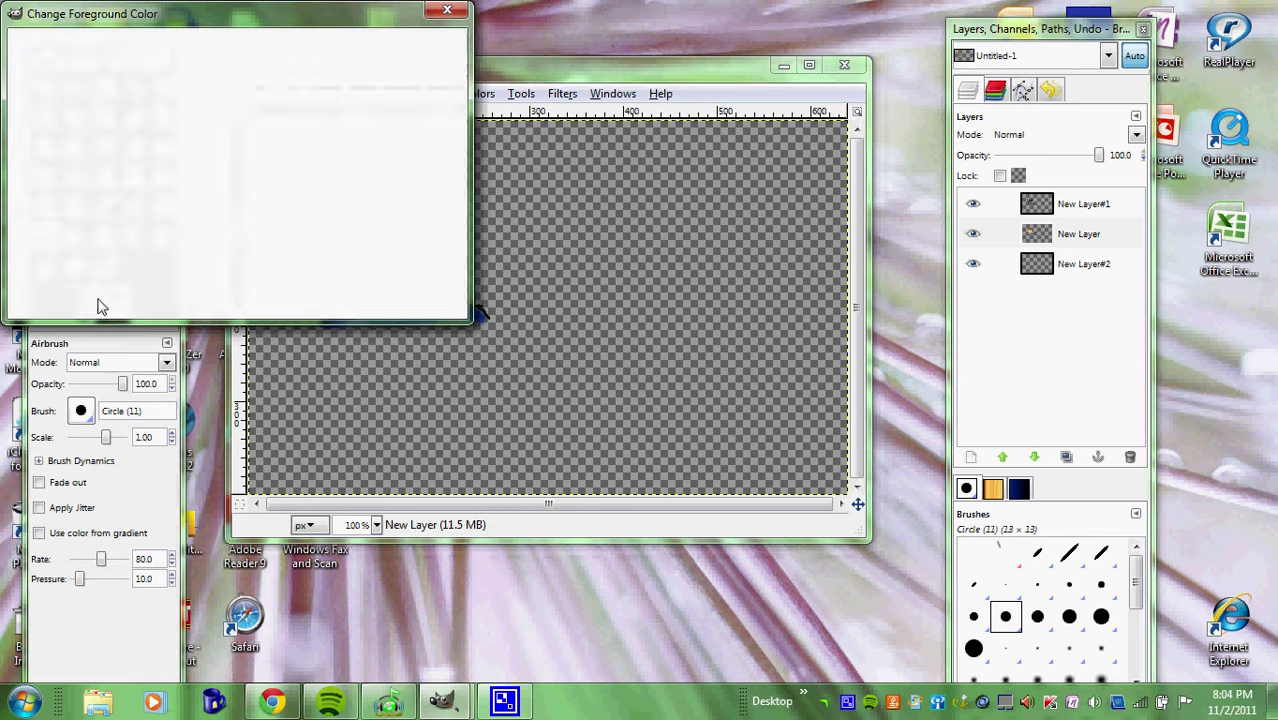
left_click(433, 224)
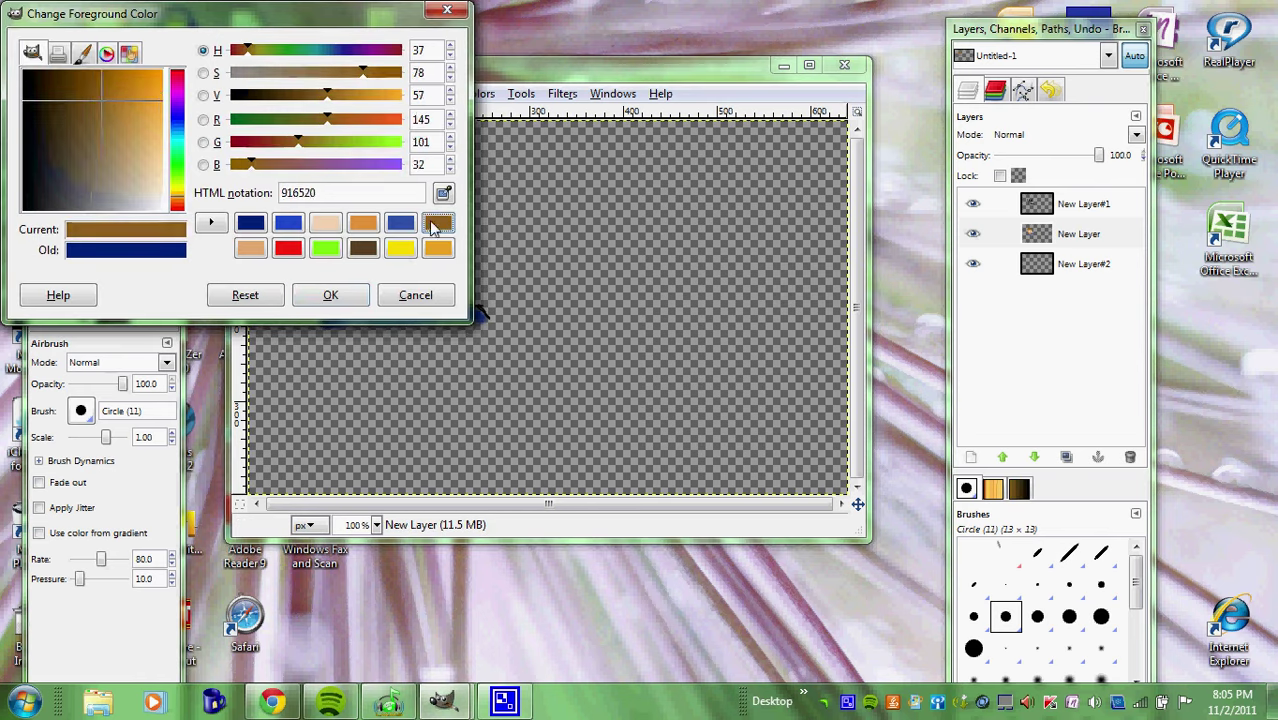
left_click(96, 90)
left_click(330, 295)
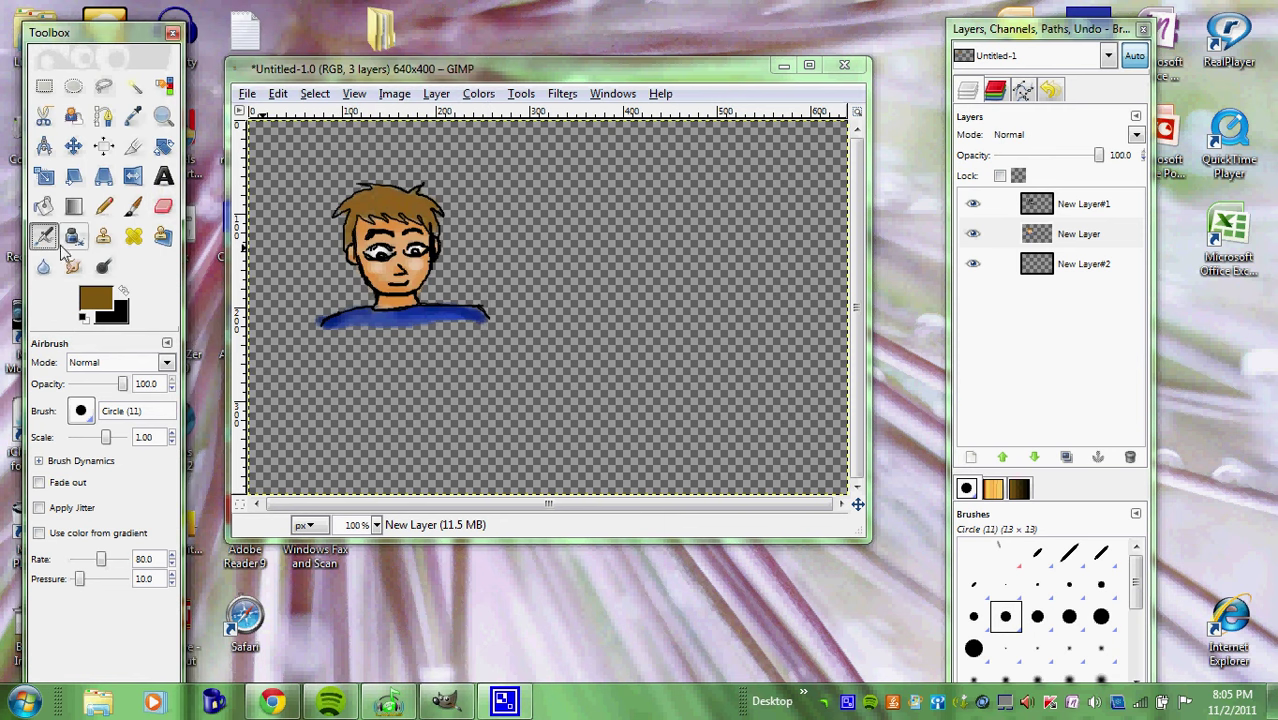
left_click_drag(106, 438, 89, 447)
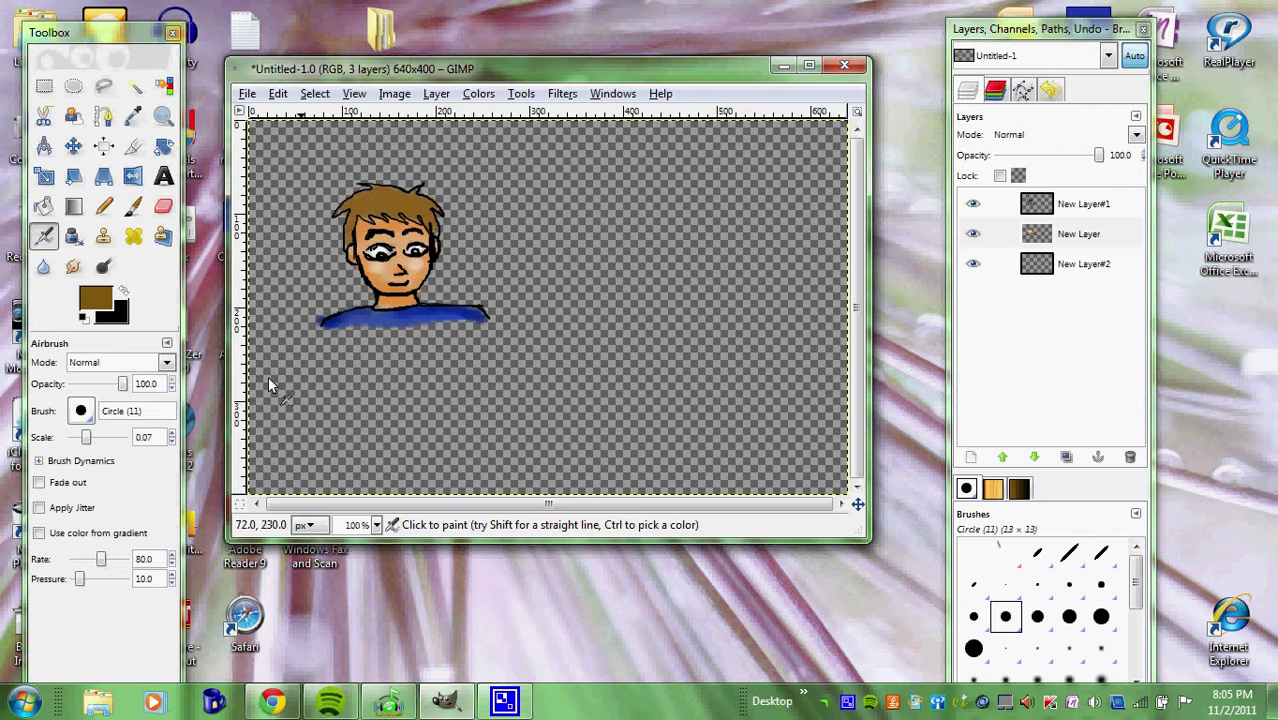
left_click_drag(89, 447, 97, 442)
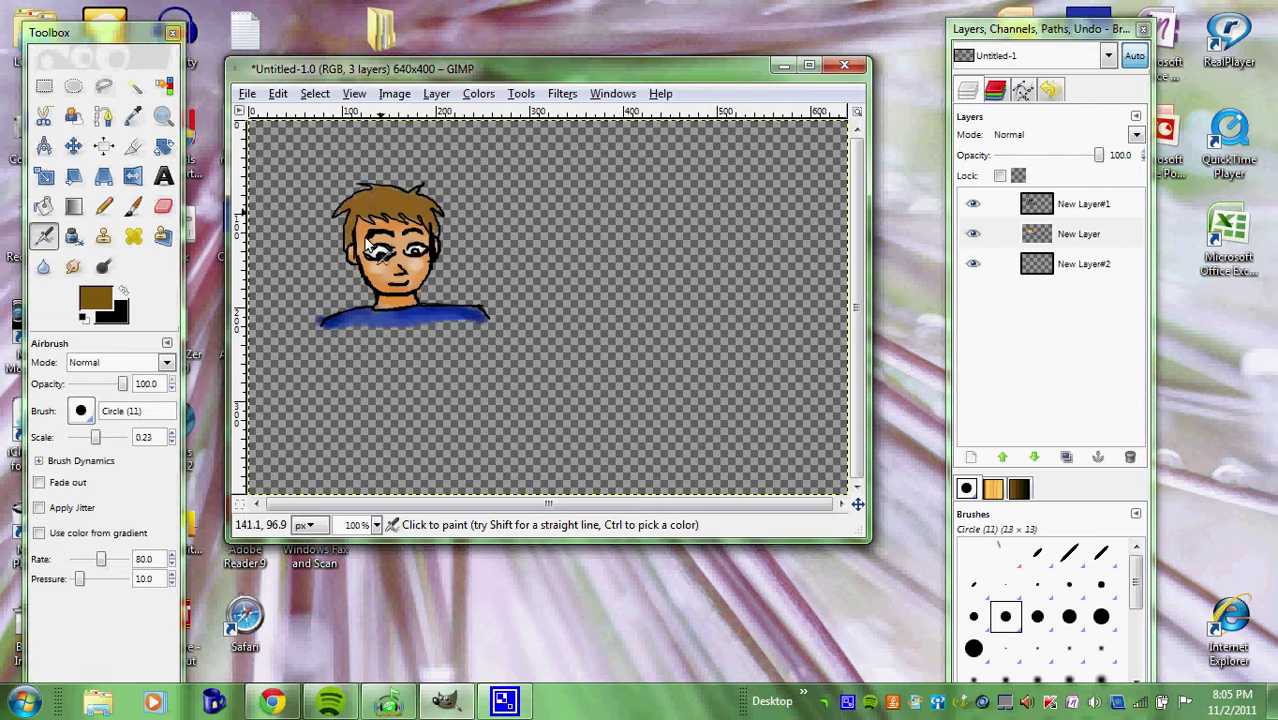
left_click(101, 437)
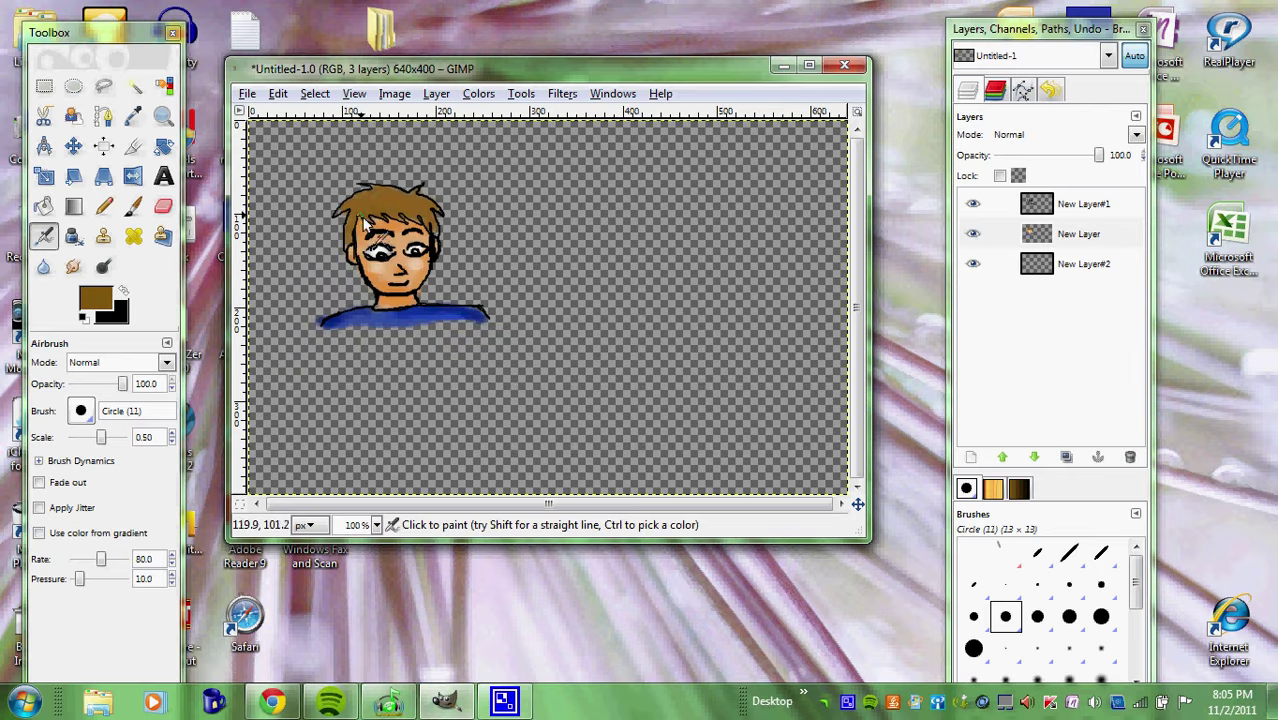
Zoom in on the character and airbrush the new brown over the hair up to its outline
left_click(164, 116)
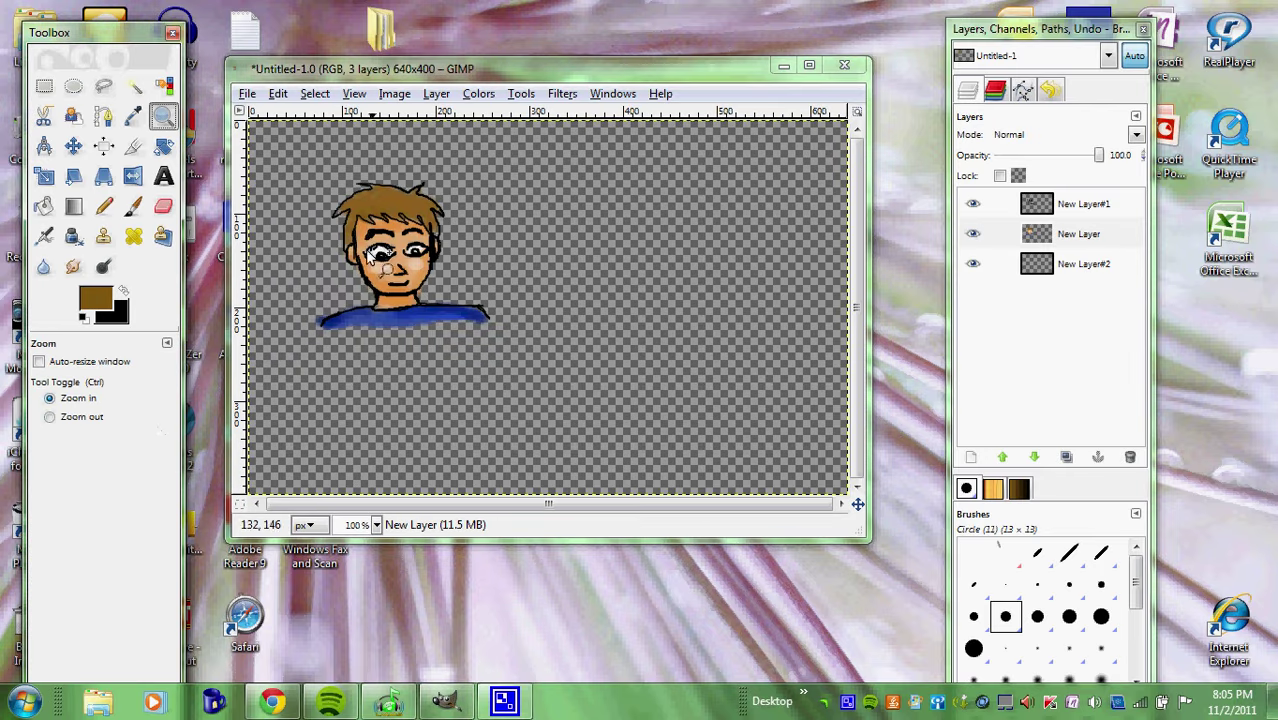
left_click_drag(310, 155, 494, 334)
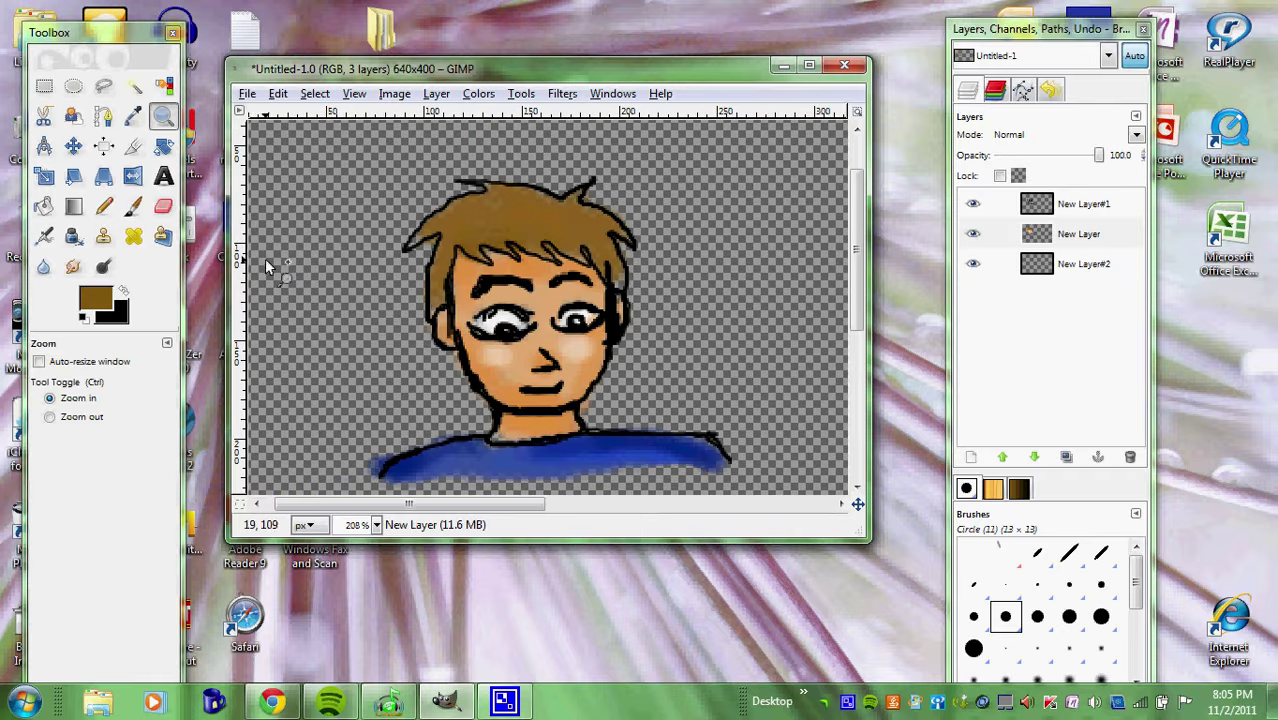
left_click(46, 238)
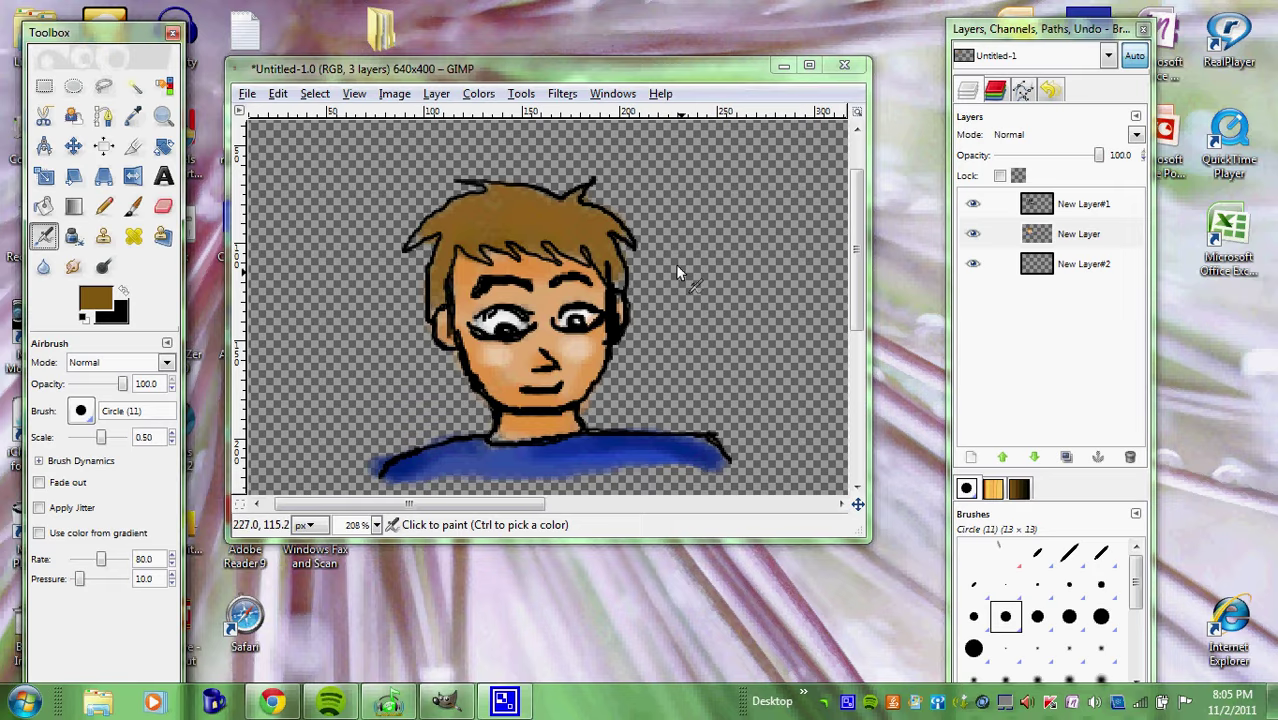
left_click(618, 288)
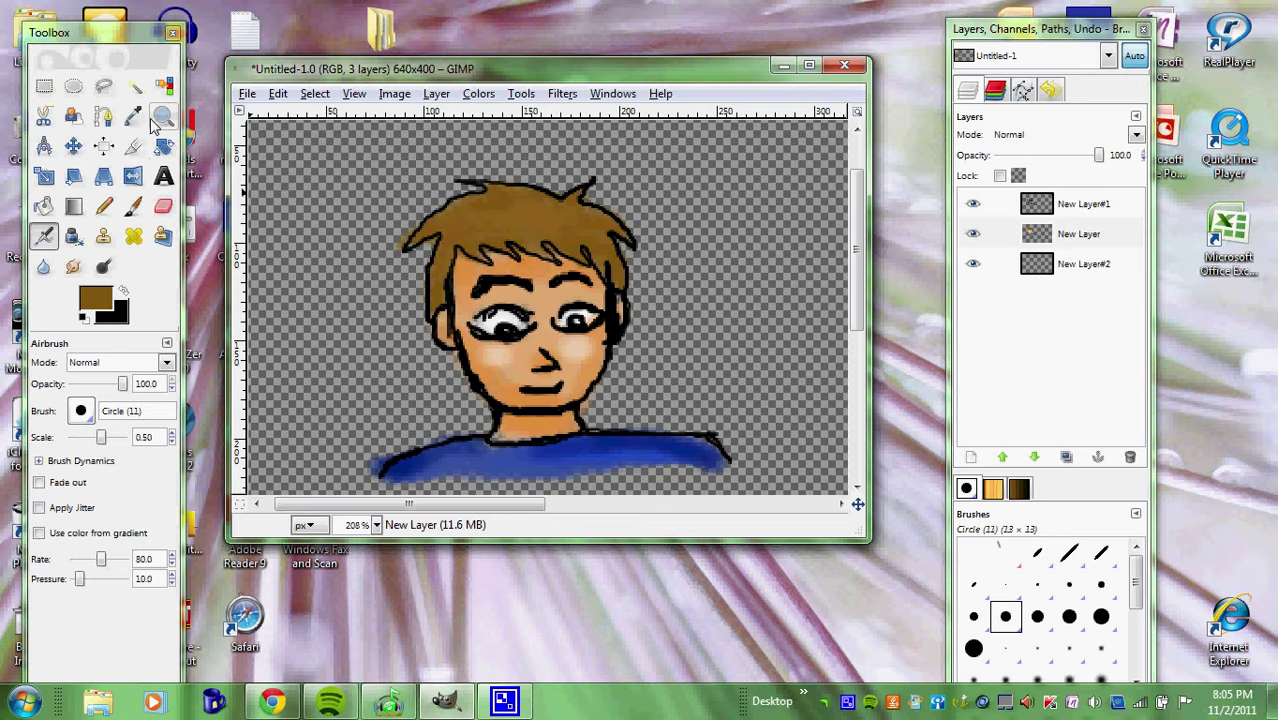
Erase the color spilling outside the hair and shirt outlines, and return the view to 100%
left_click(163, 206)
left_click_drag(422, 232, 404, 244)
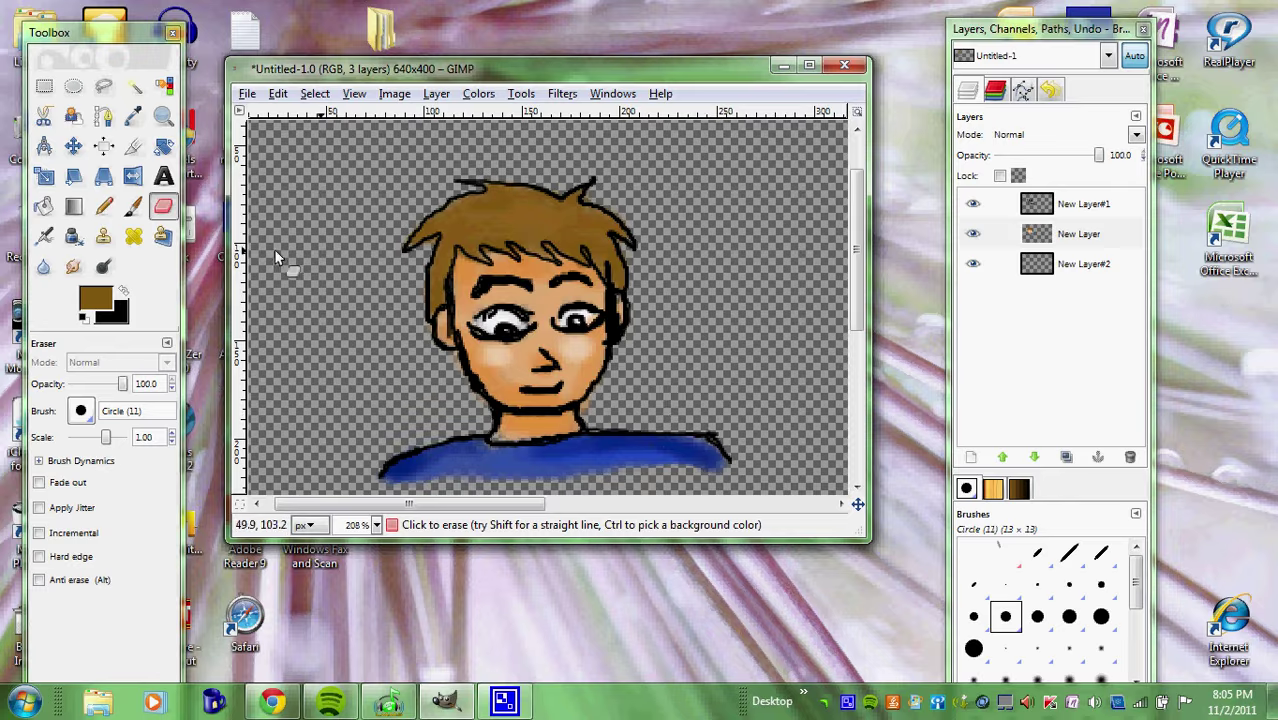
left_click(164, 116)
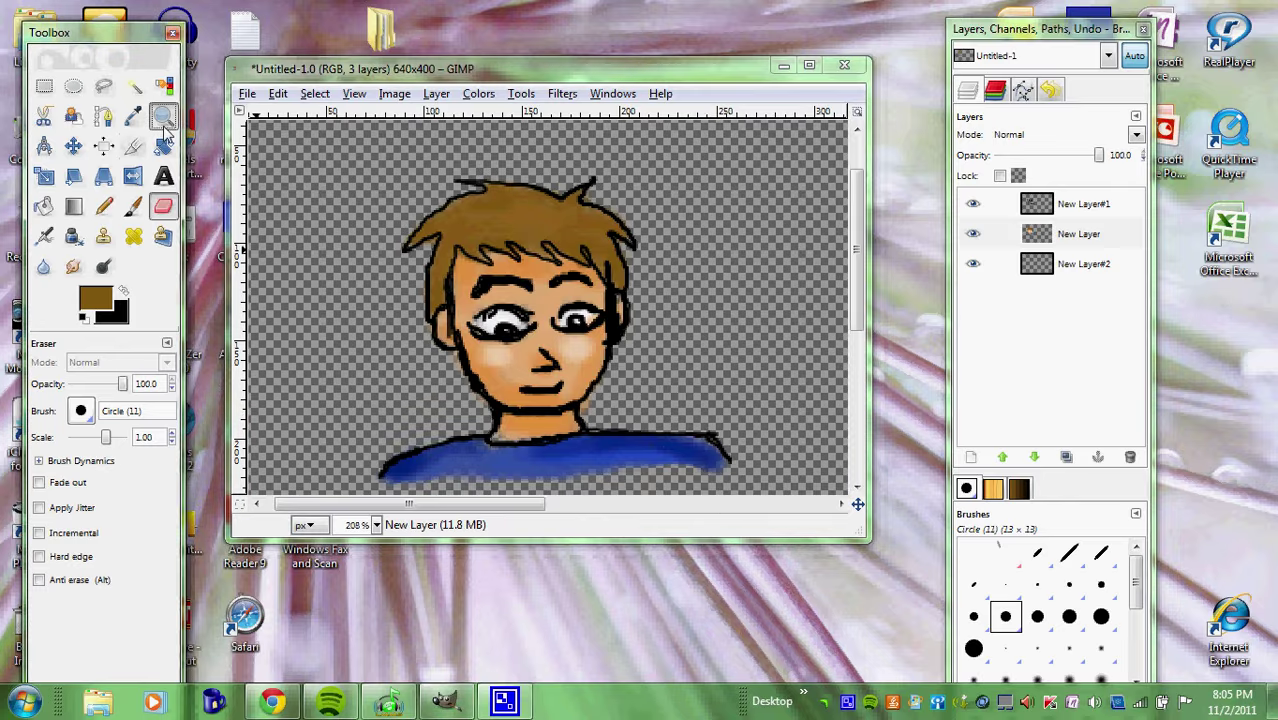
left_click(95, 417)
left_click(566, 324)
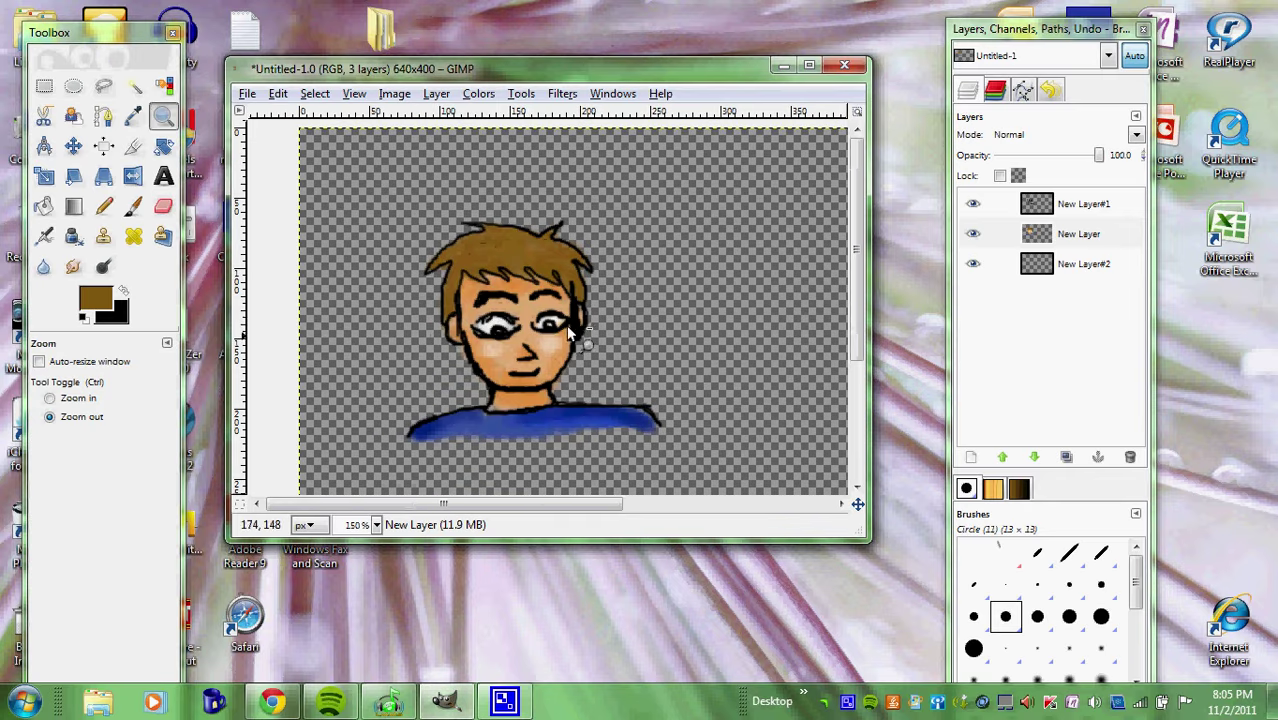
left_click(641, 319)
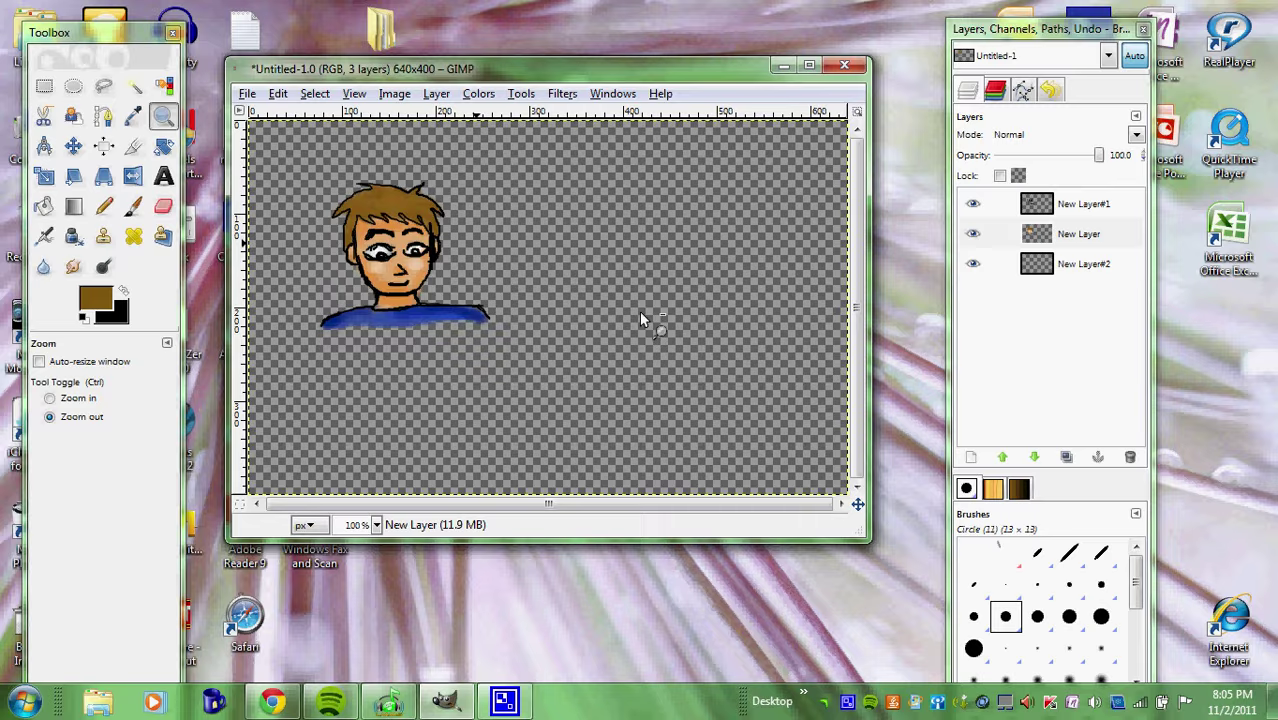